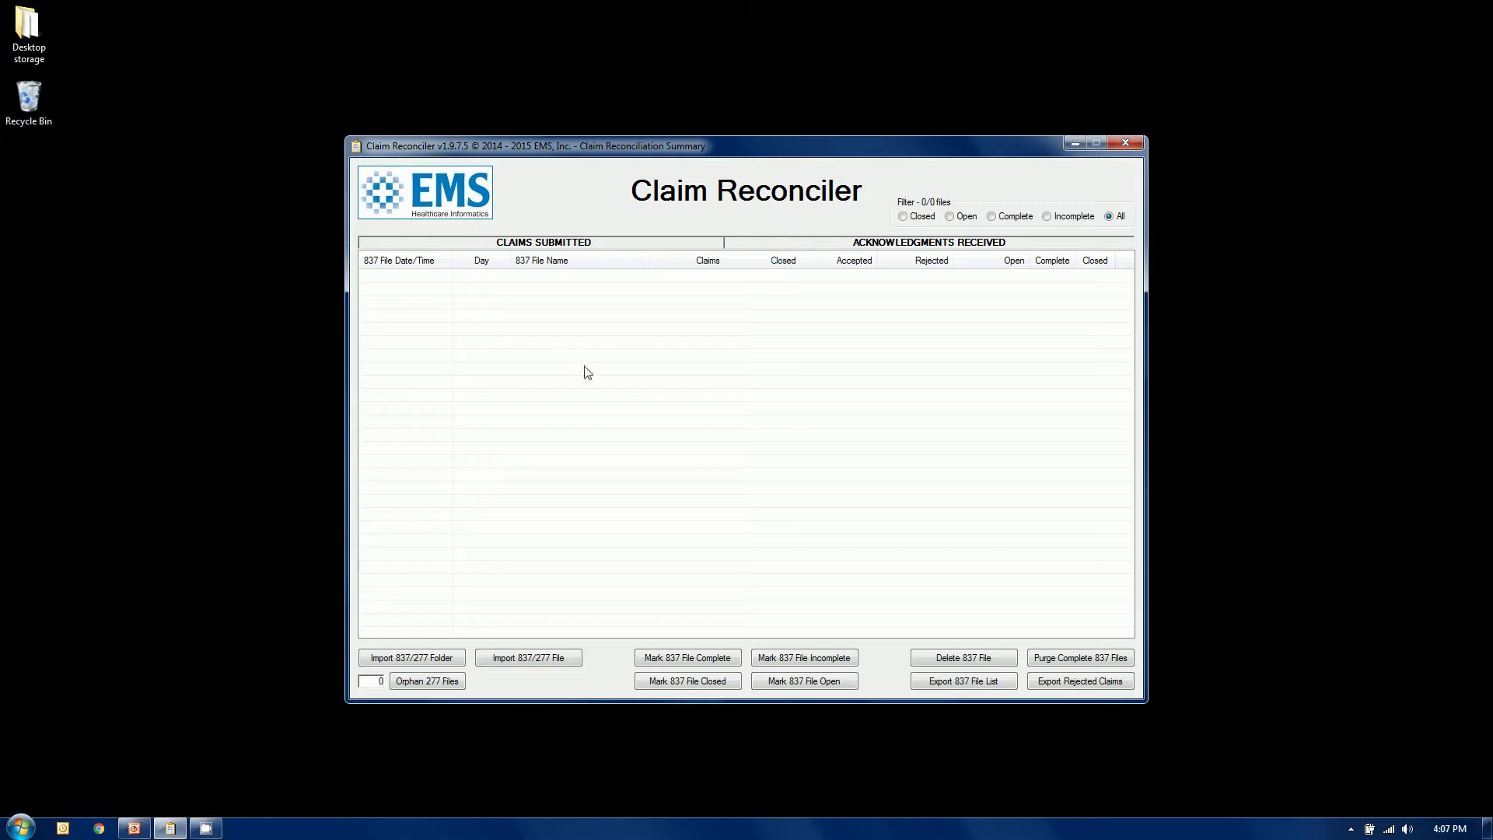
Import the 837 Files folder: NOPHI_E62963, E62978 and E62991 with 552, 585 and 671 claims.
{"action": "left_click", "coordinate": [421, 660]}
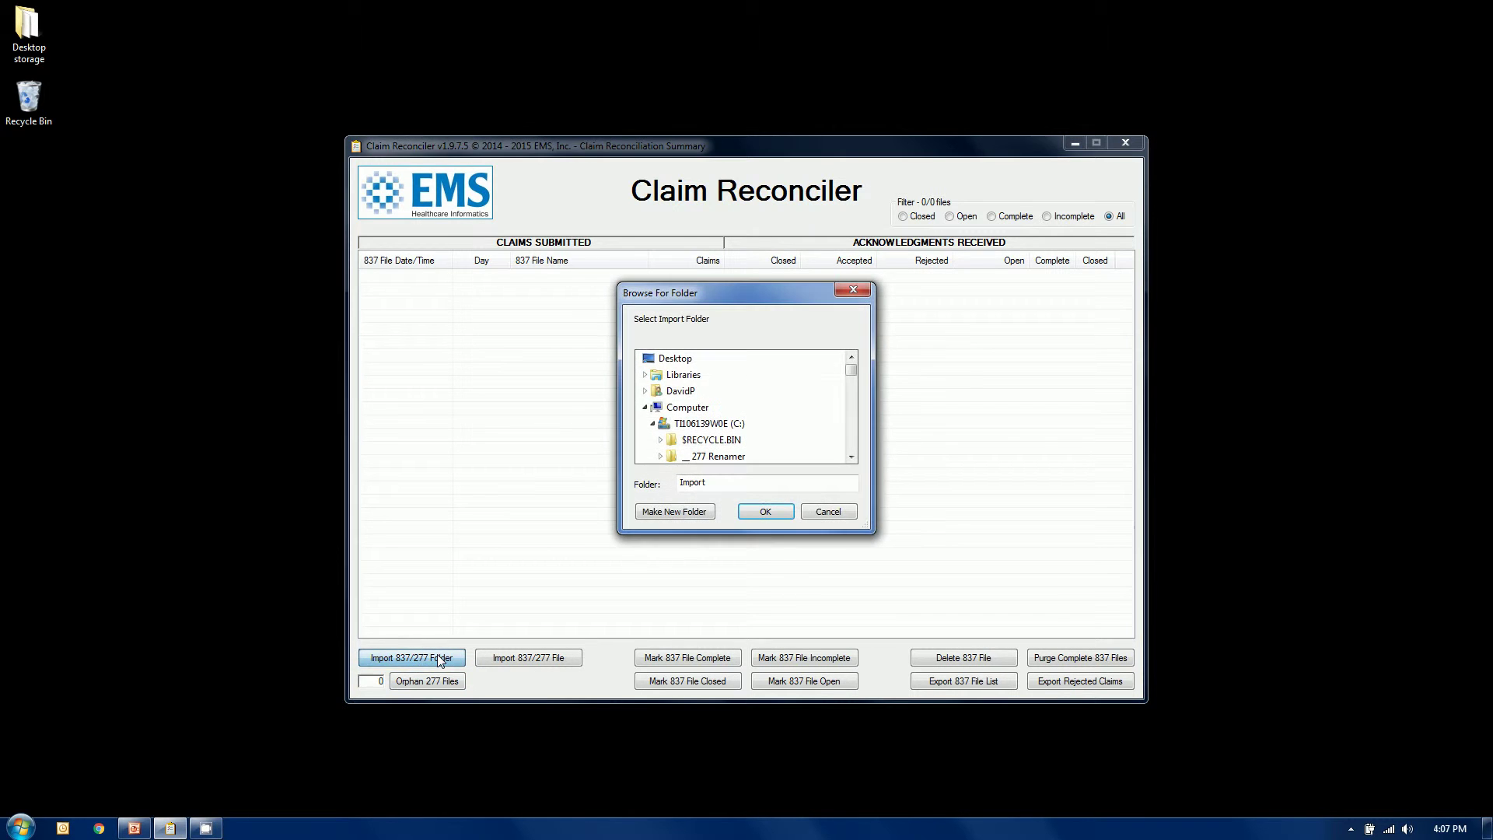
{"action": "left_click", "coordinate": [851, 457]}
{"action": "left_click", "coordinate": [851, 457]}
{"action": "left_click", "coordinate": [851, 457]}
{"action": "left_click", "coordinate": [852, 456]}
{"action": "left_click", "coordinate": [852, 457]}
{"action": "left_click", "coordinate": [852, 456]}
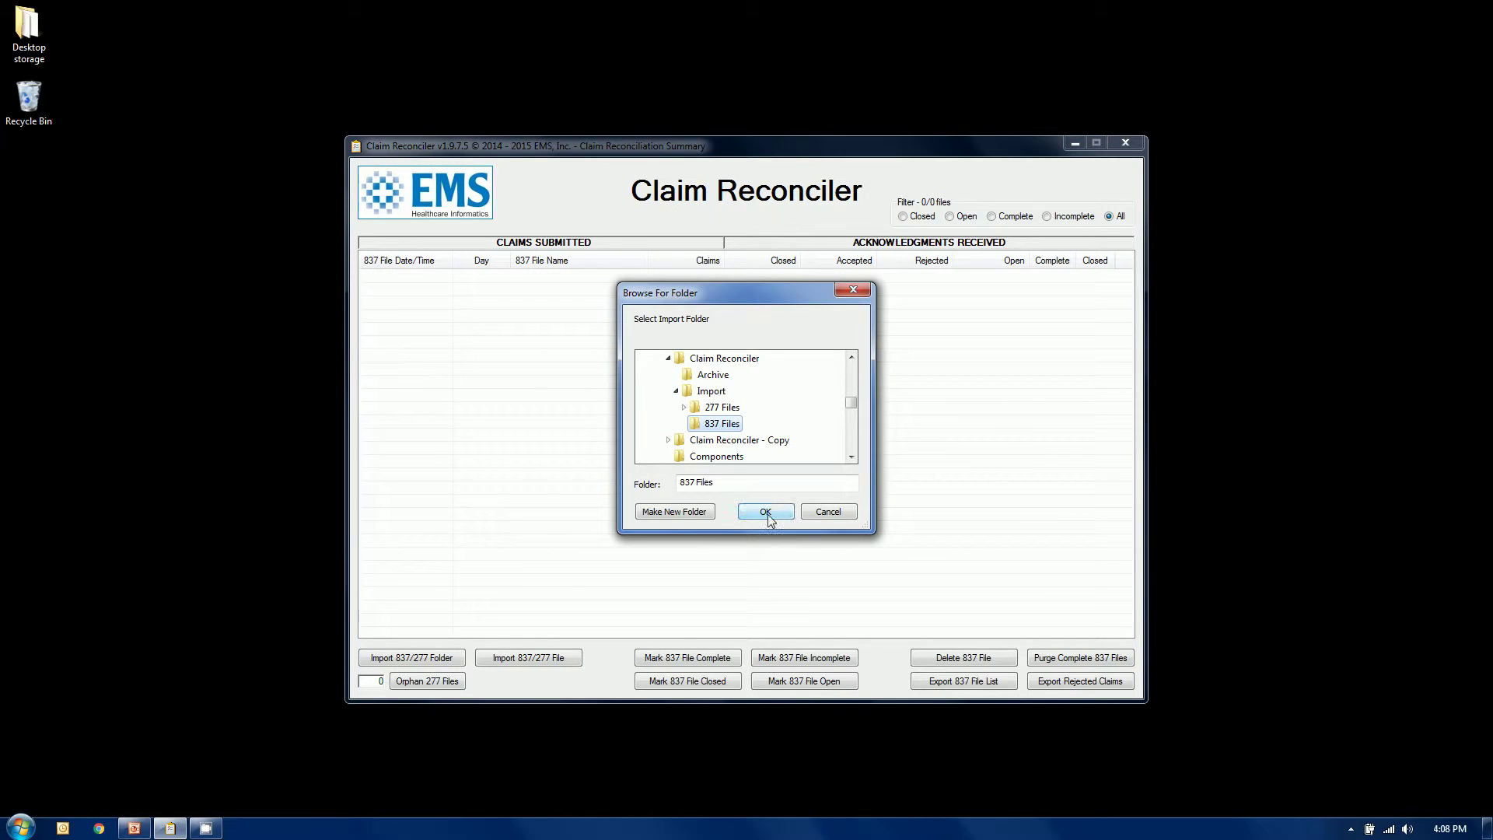
{"action": "left_click", "coordinate": [767, 515]}
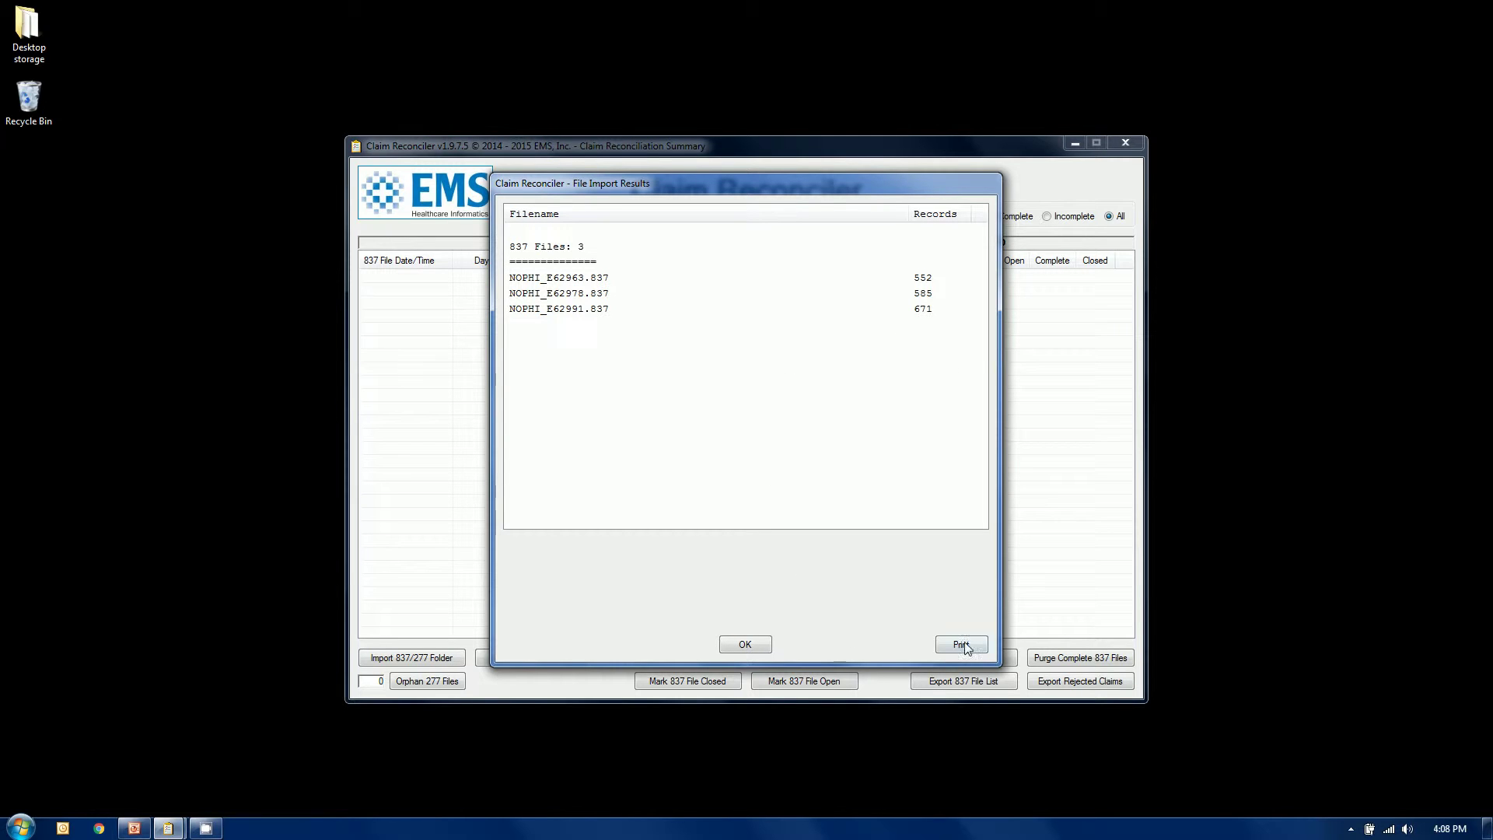
{"action": "left_click", "coordinate": [744, 649]}
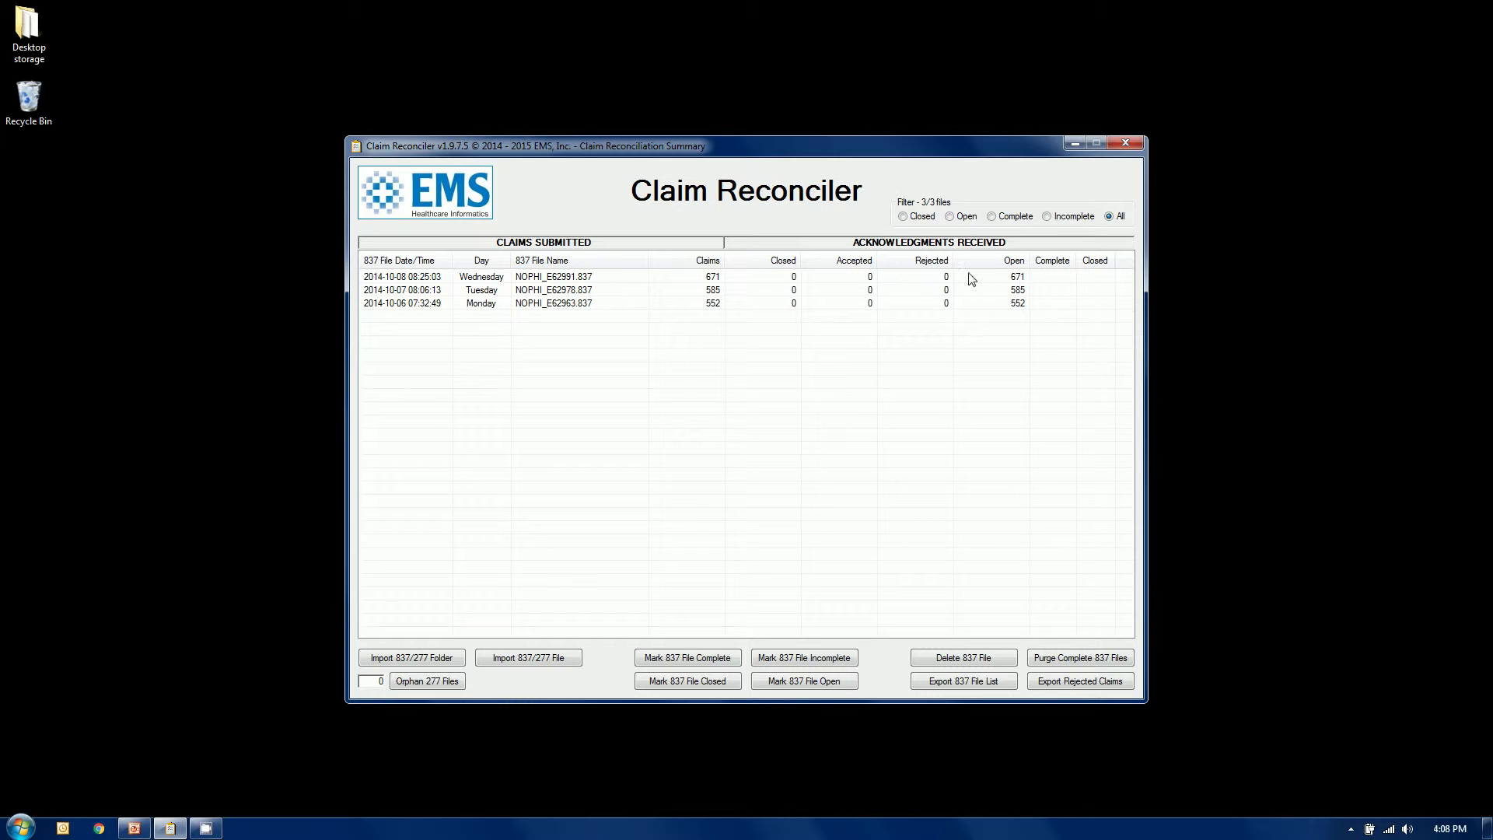
Import the 277 acknowledgement folder so E62963 shows 457 accepted, 31 rejected and 95 open.
{"action": "left_click", "coordinate": [414, 658]}
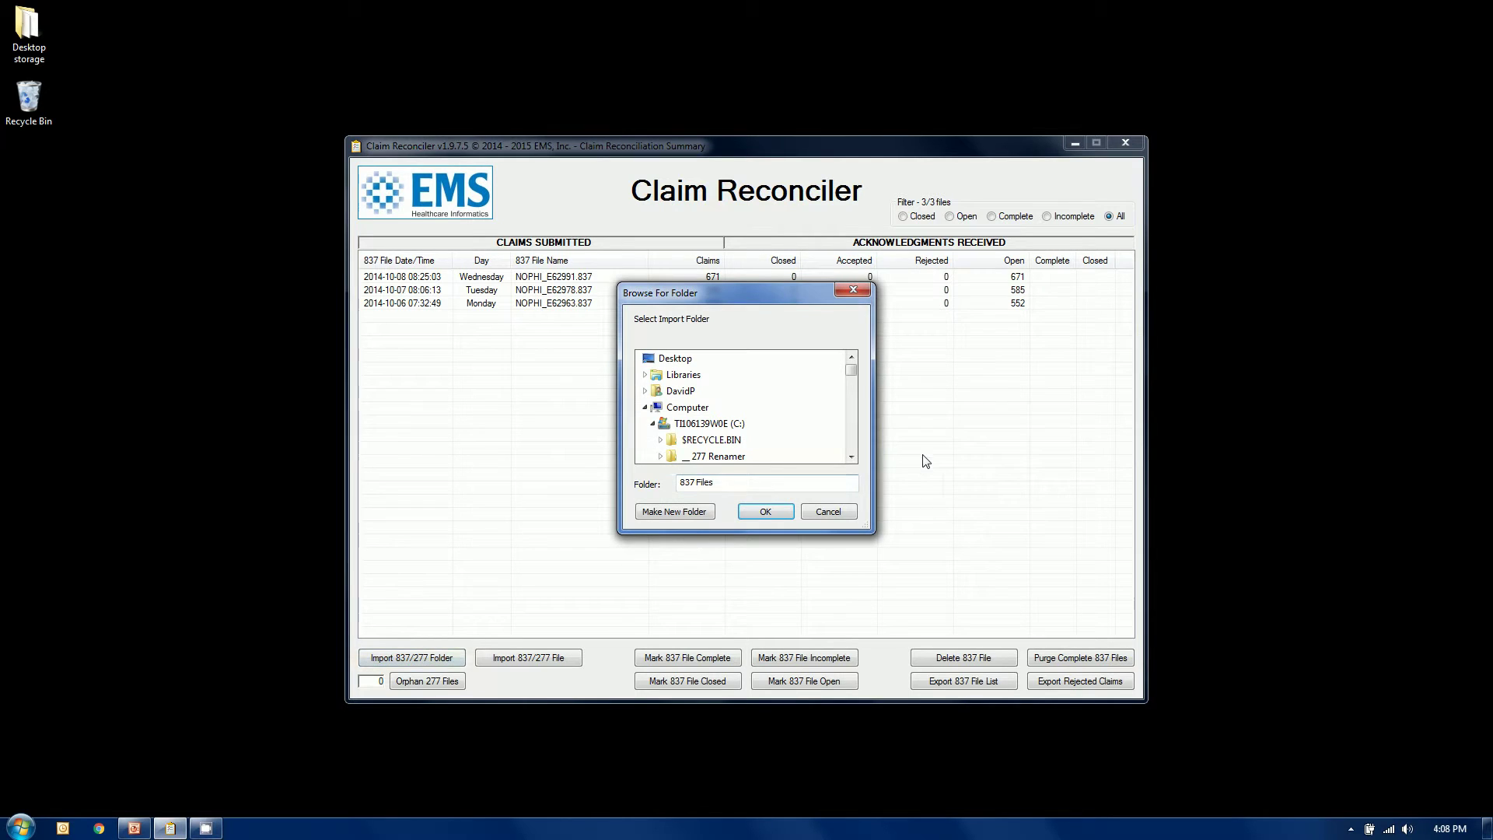
{"action": "left_click", "coordinate": [766, 453]}
{"action": "left_click", "coordinate": [766, 511]}
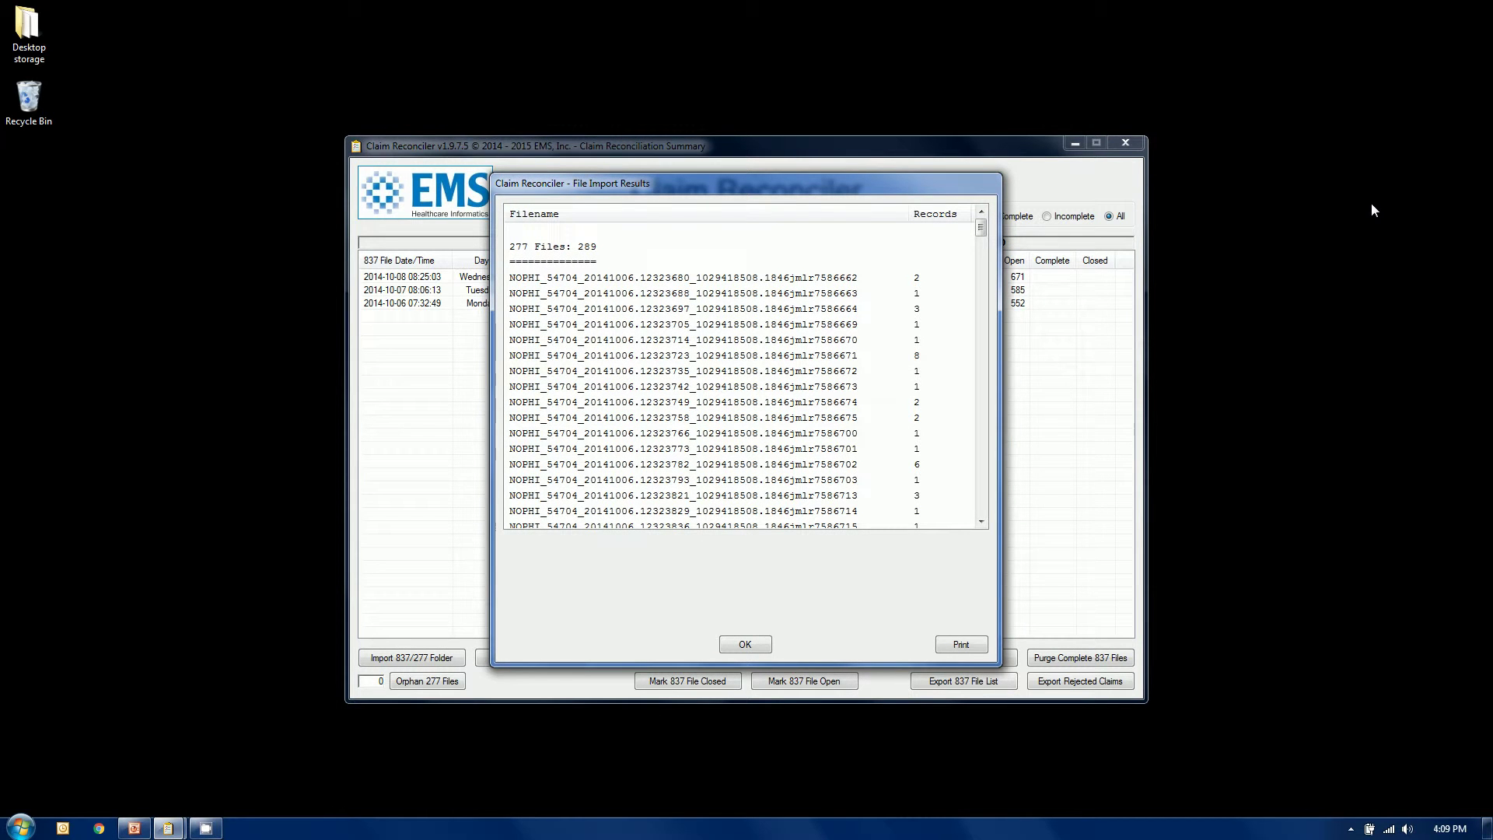
{"action": "left_click", "coordinate": [745, 645]}
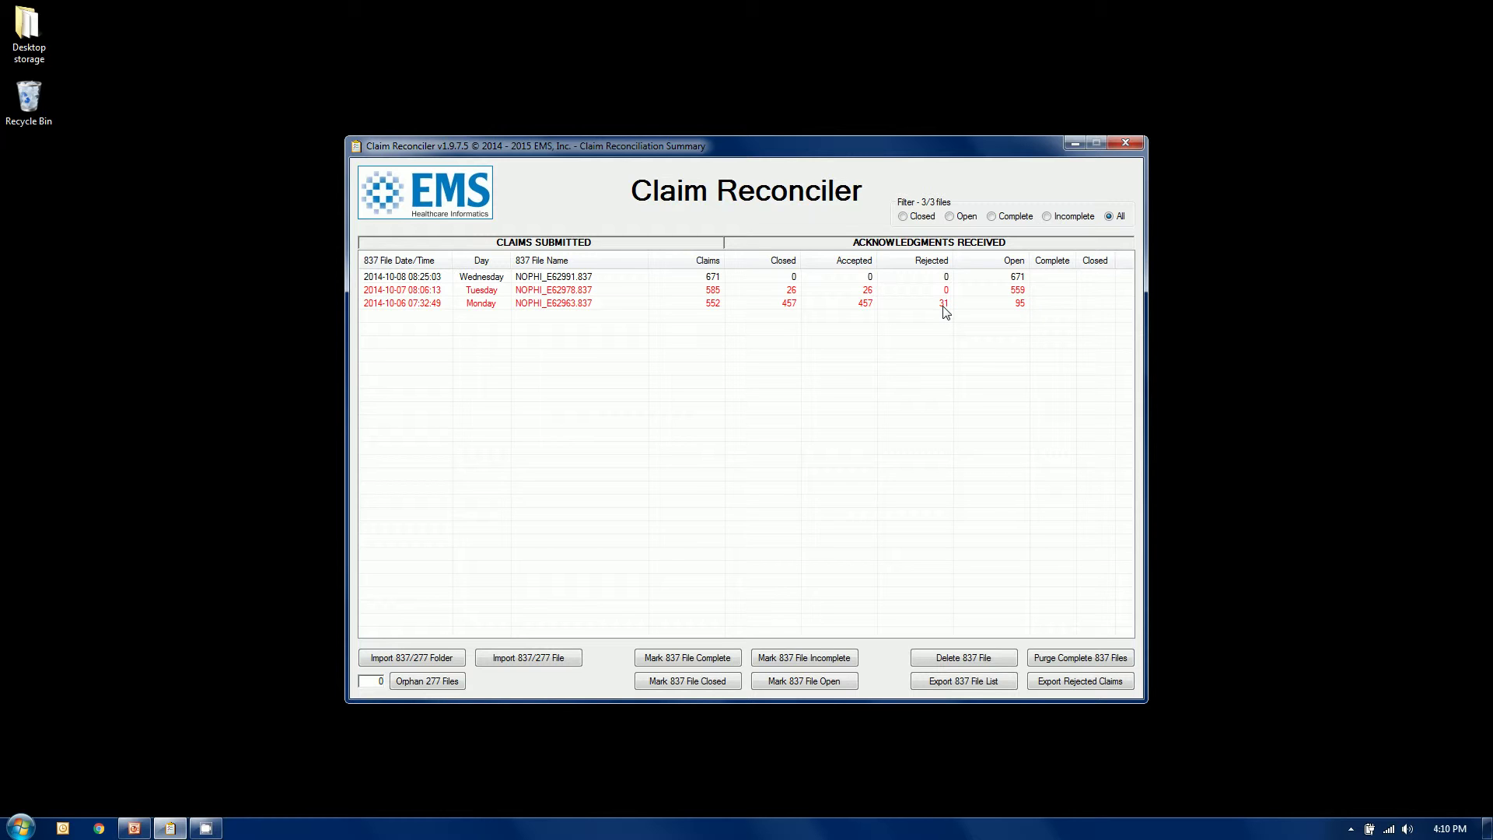
Open the reconciliation detail for NOPHI_E62963.837 and scroll through its 552 claims.
{"action": "left_click", "coordinate": [440, 311]}
{"action": "double_click", "coordinate": [439, 310]}
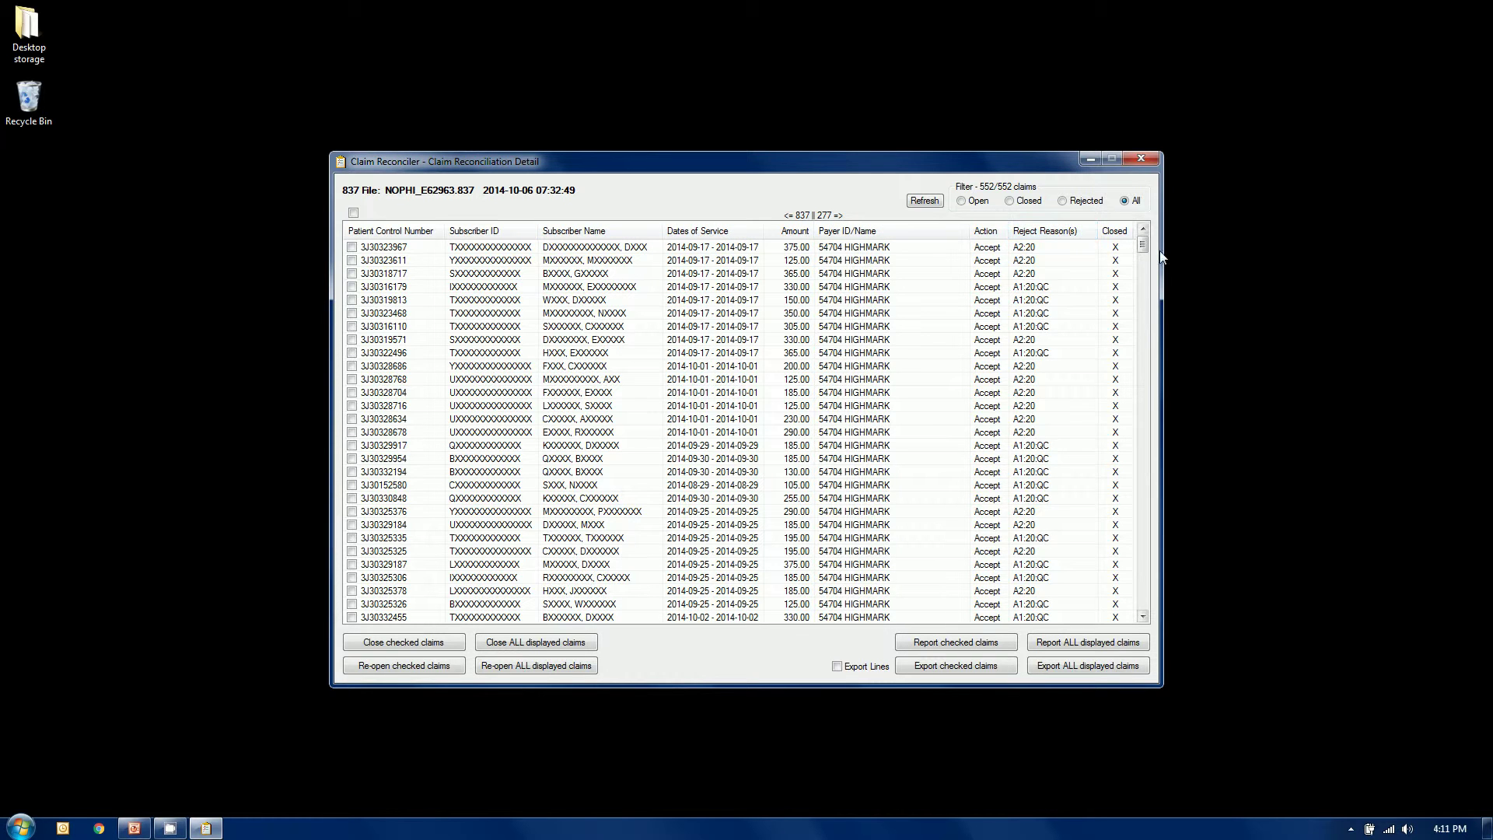
{"action": "left_click_drag", "start_coordinate": [1145, 248], "coordinate": [1158, 451]}
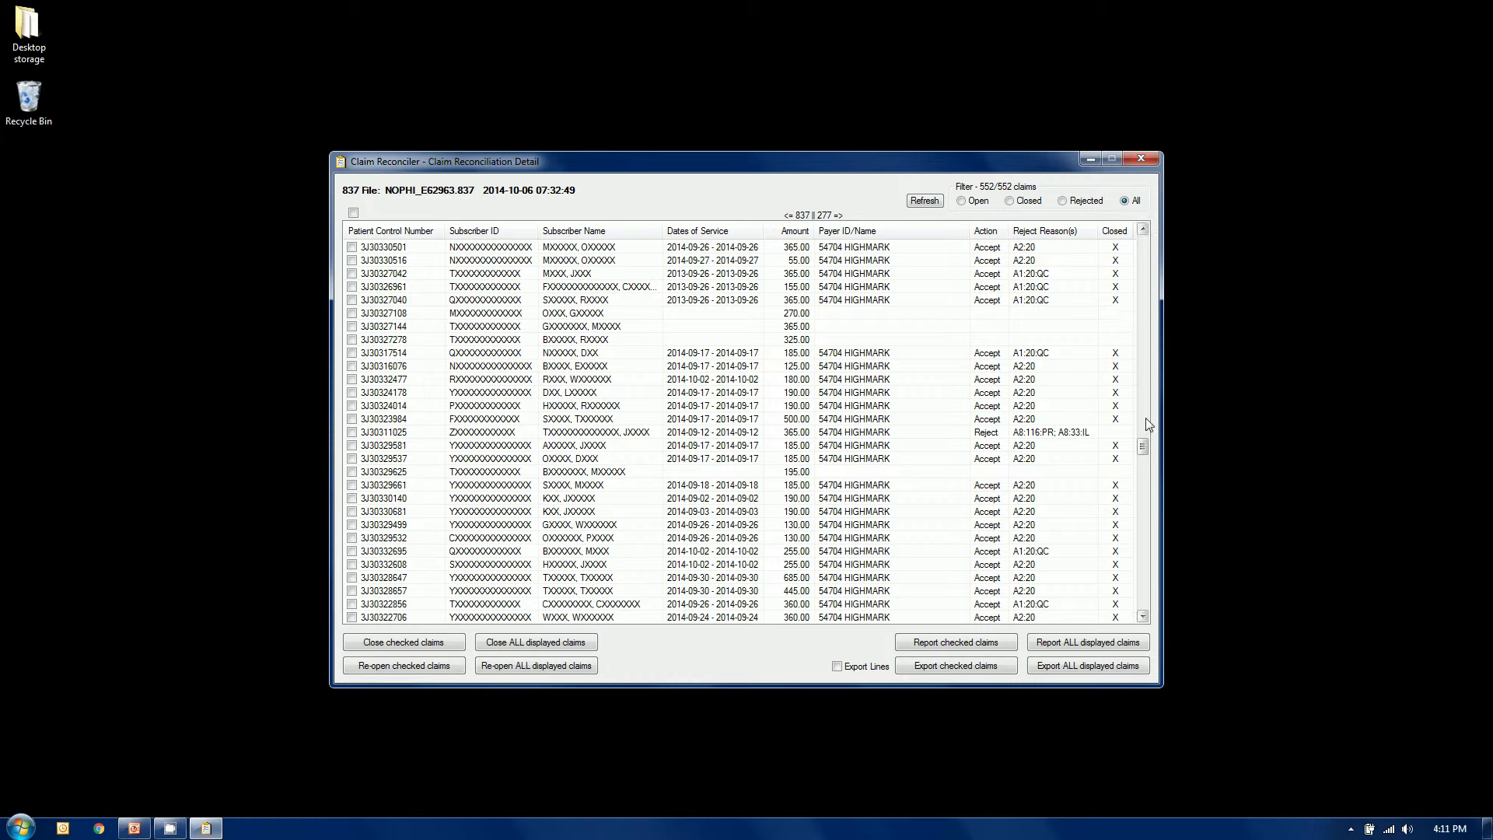
{"action": "left_click_drag", "start_coordinate": [1145, 448], "coordinate": [1143, 247]}
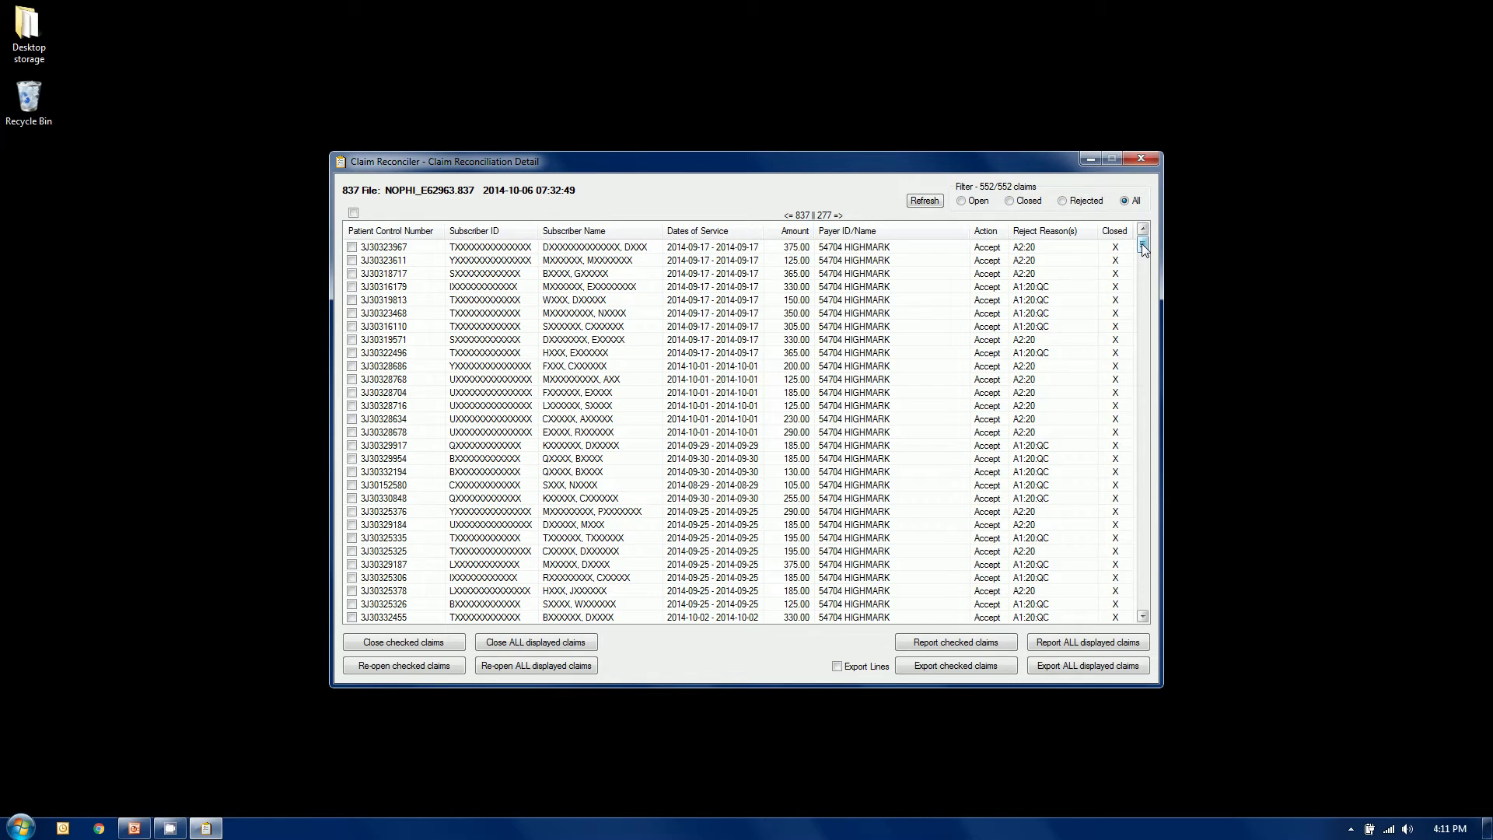
{"action": "left_click", "coordinate": [1063, 202]}
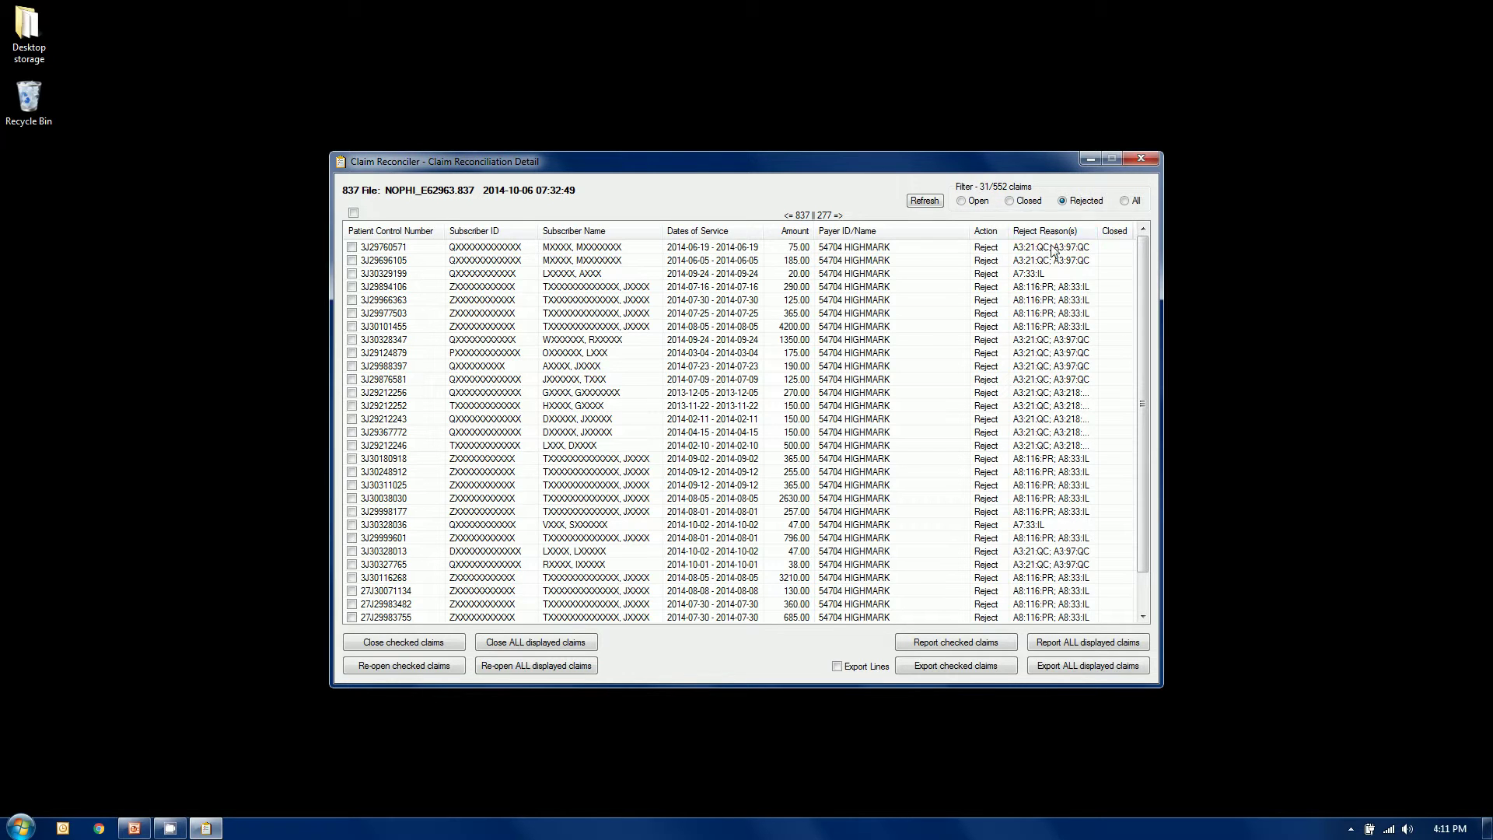
{"action": "right_click", "coordinate": [1055, 326]}
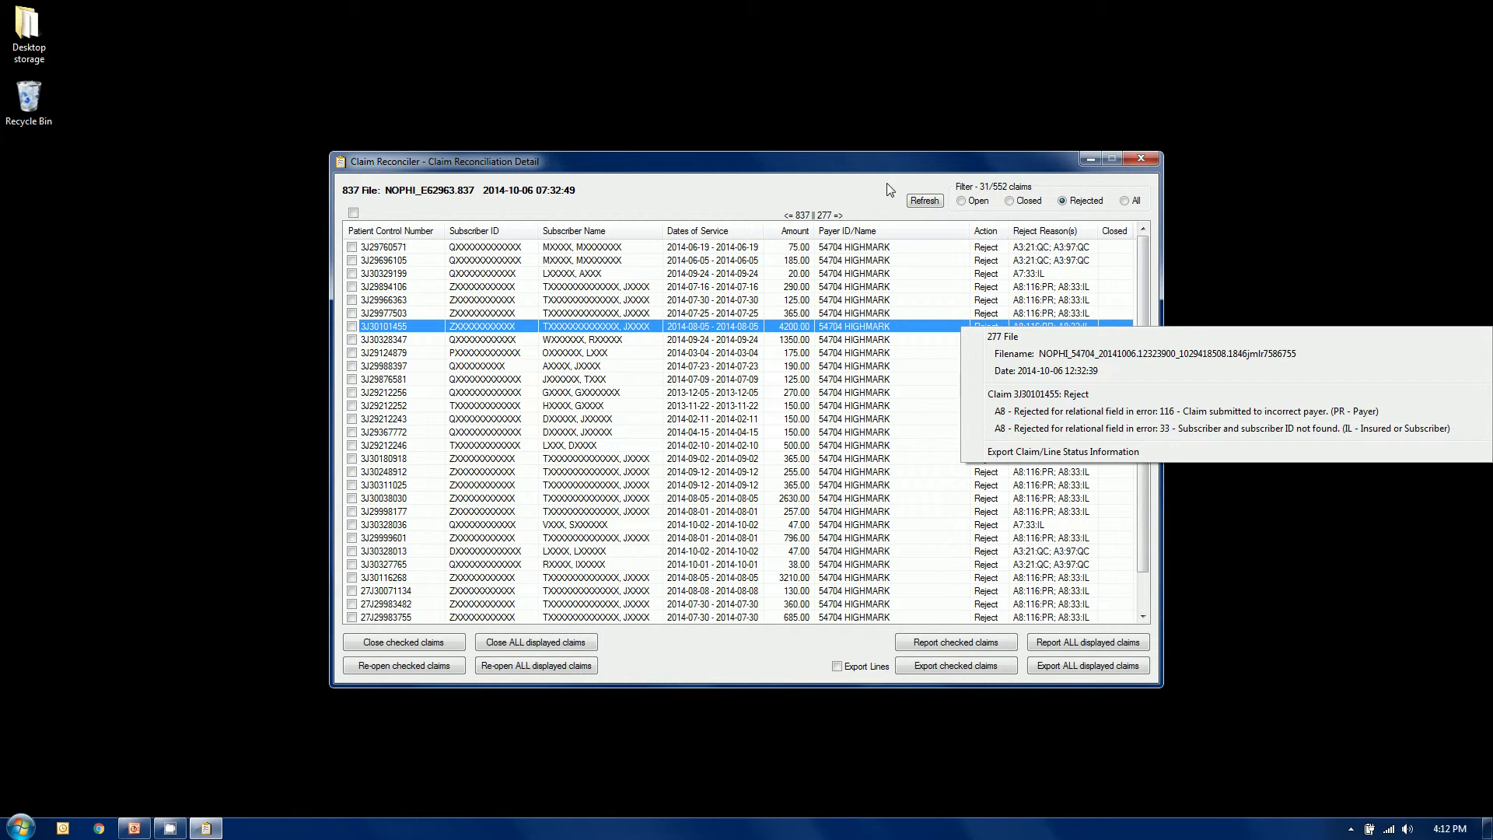
{"action": "left_click", "coordinate": [845, 200]}
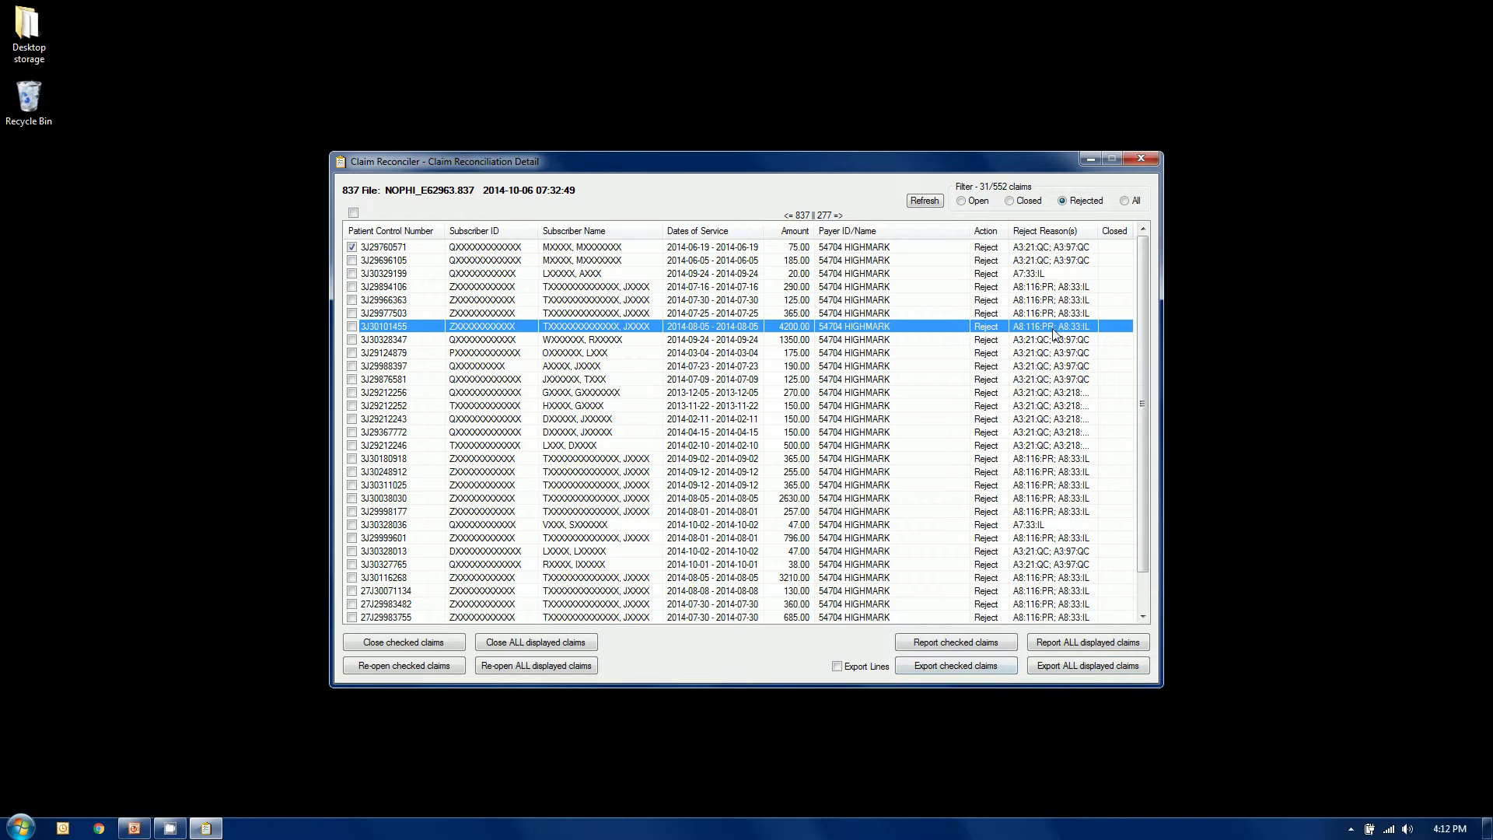
{"action": "right_click", "coordinate": [1060, 248]}
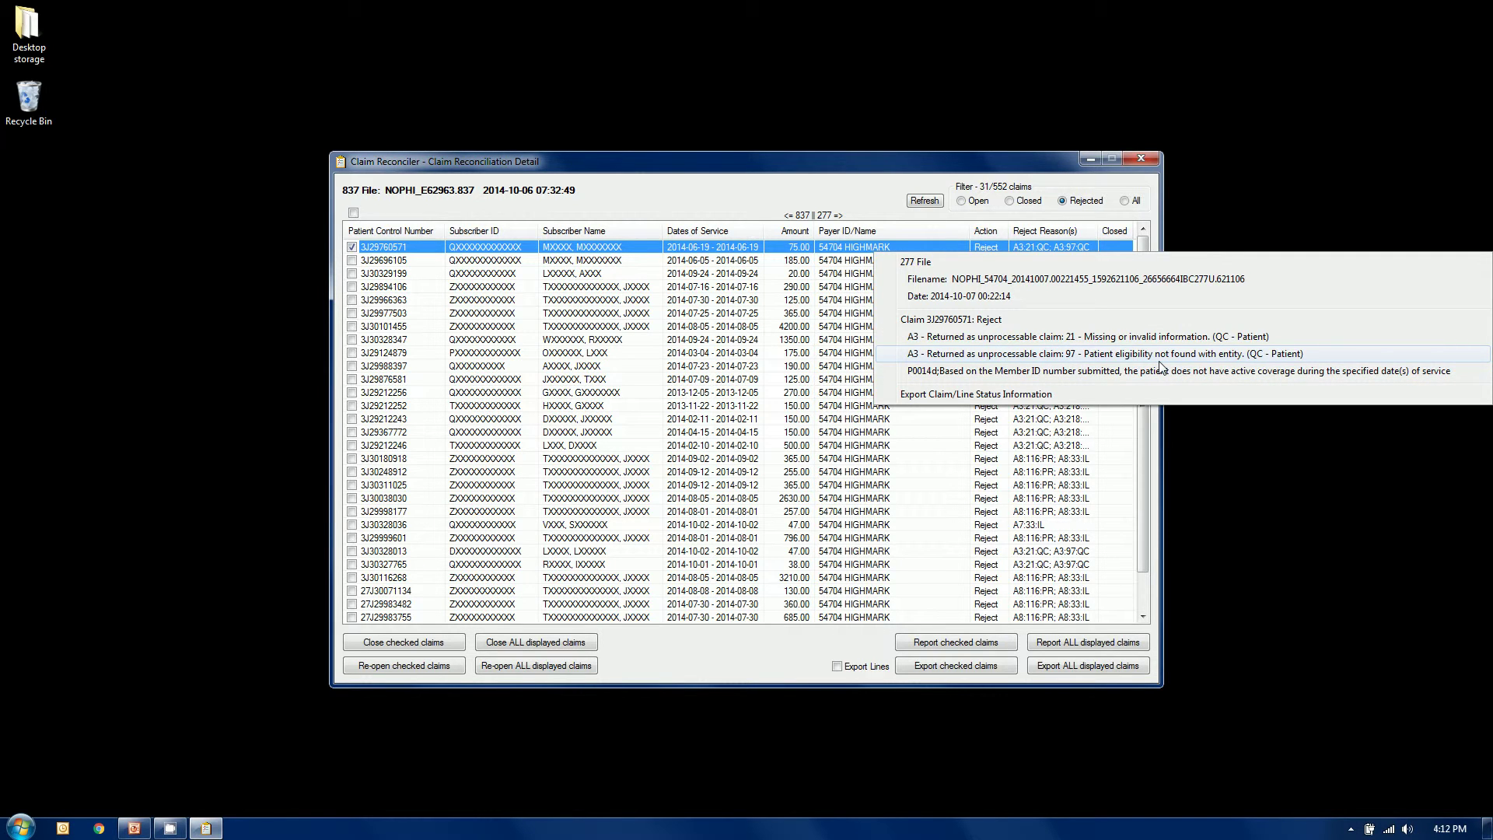
{"action": "left_click", "coordinate": [870, 187]}
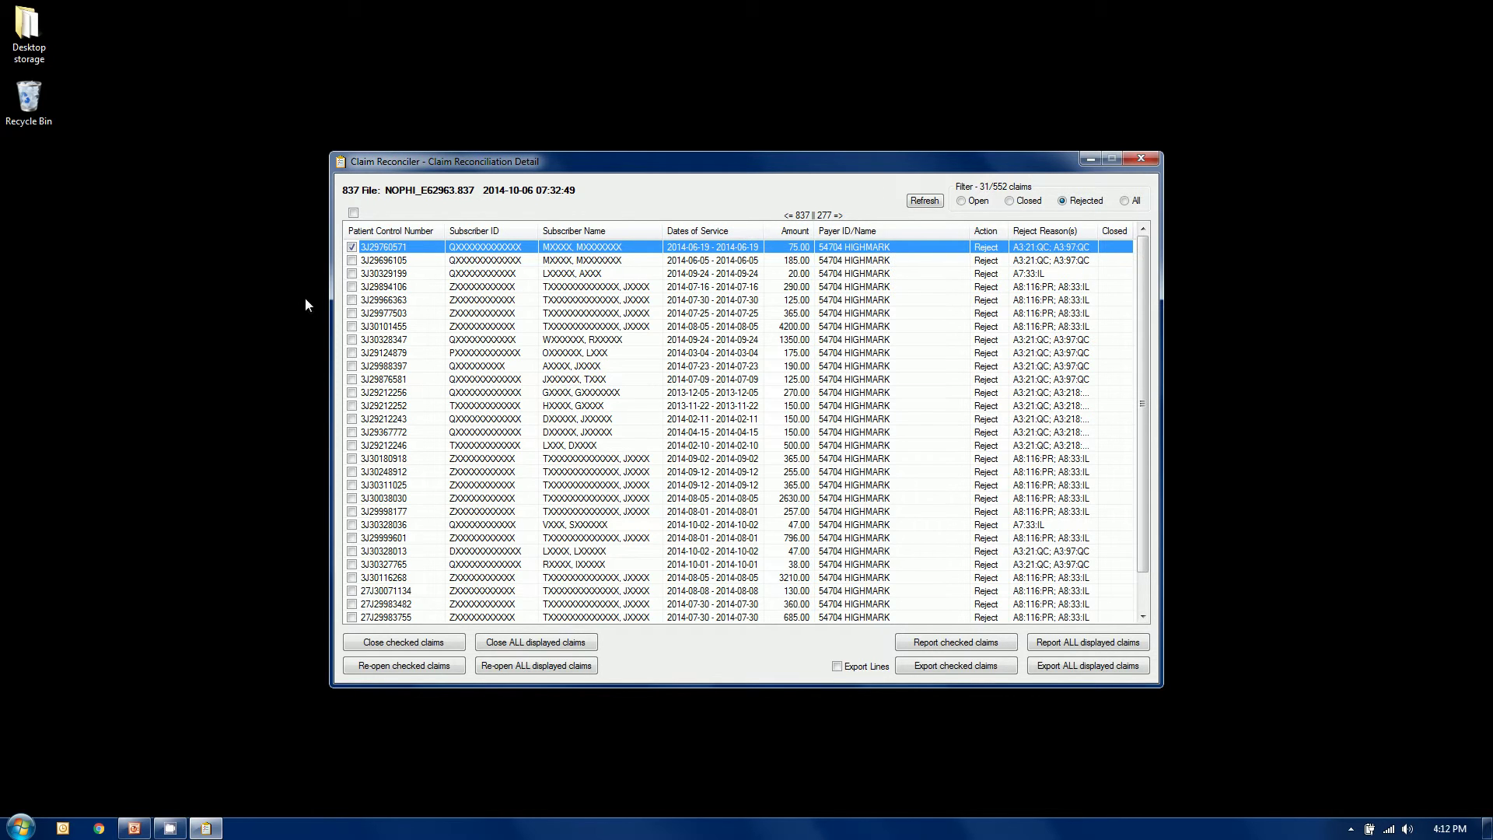
{"action": "left_click", "coordinate": [352, 260]}
{"action": "left_click", "coordinate": [353, 273]}
{"action": "left_click", "coordinate": [353, 286]}
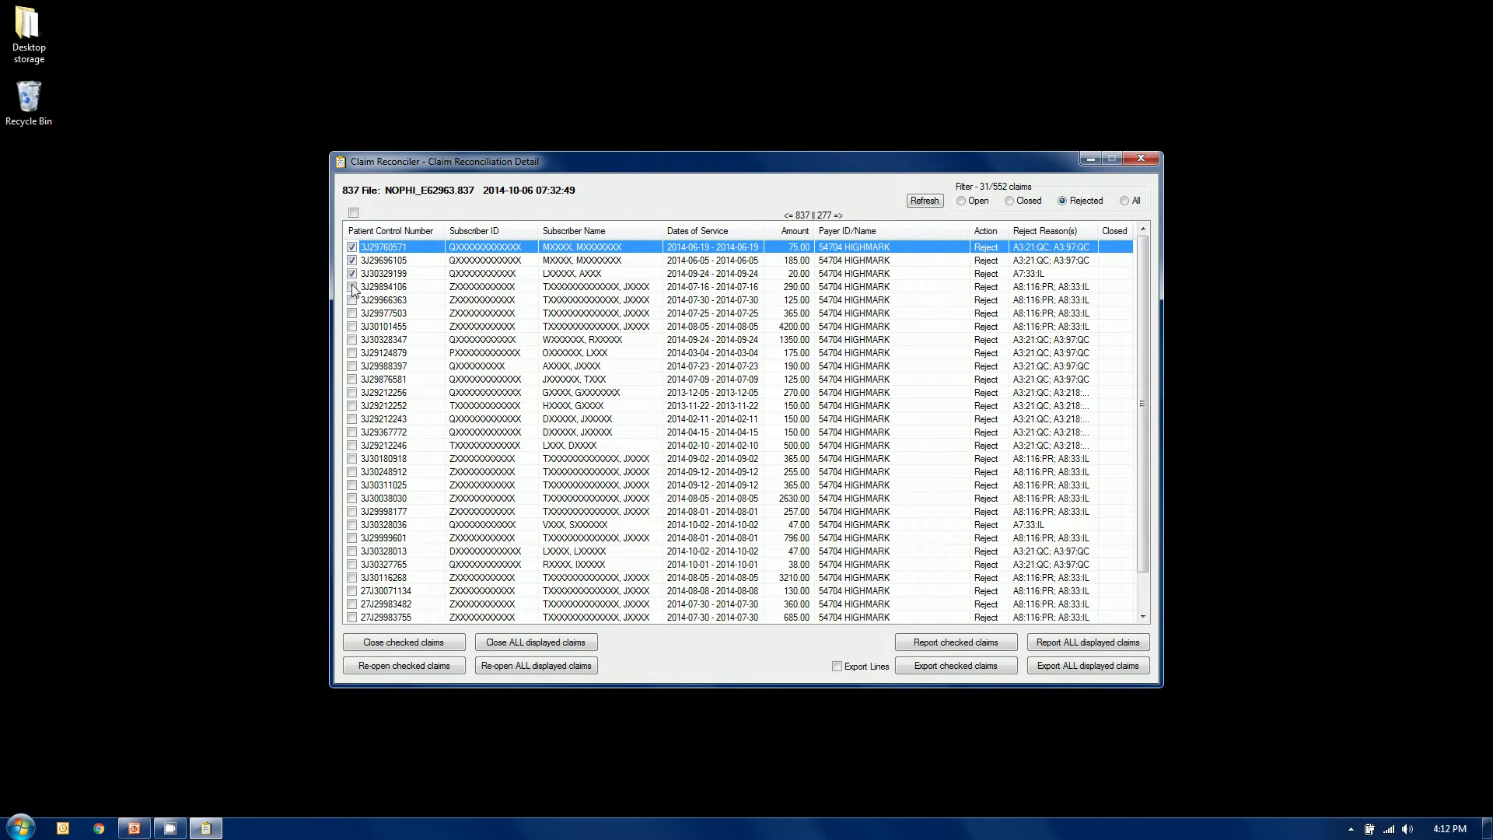
{"action": "left_click", "coordinate": [977, 641]}
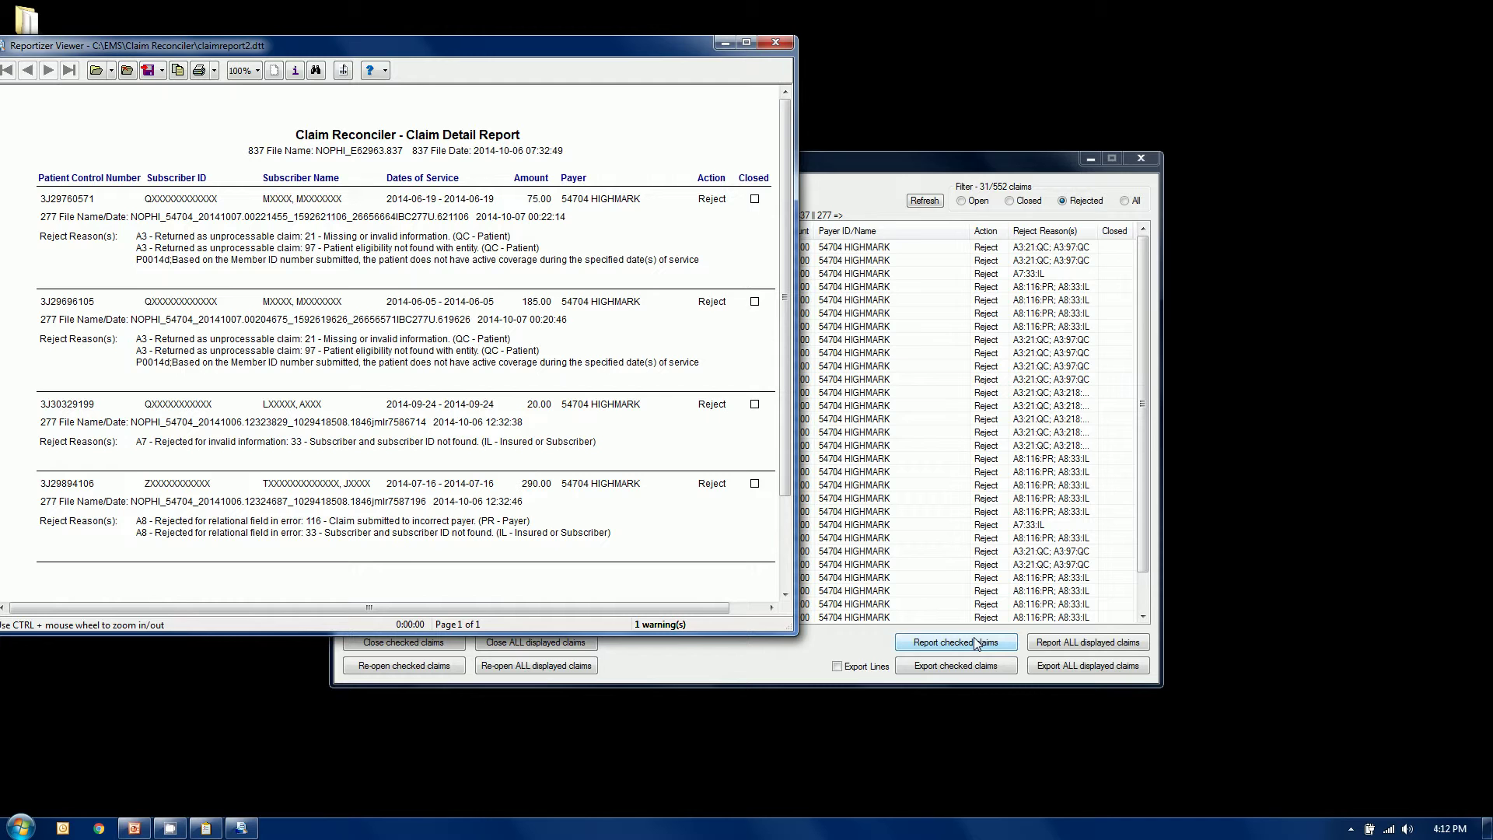
{"action": "left_click", "coordinate": [776, 43]}
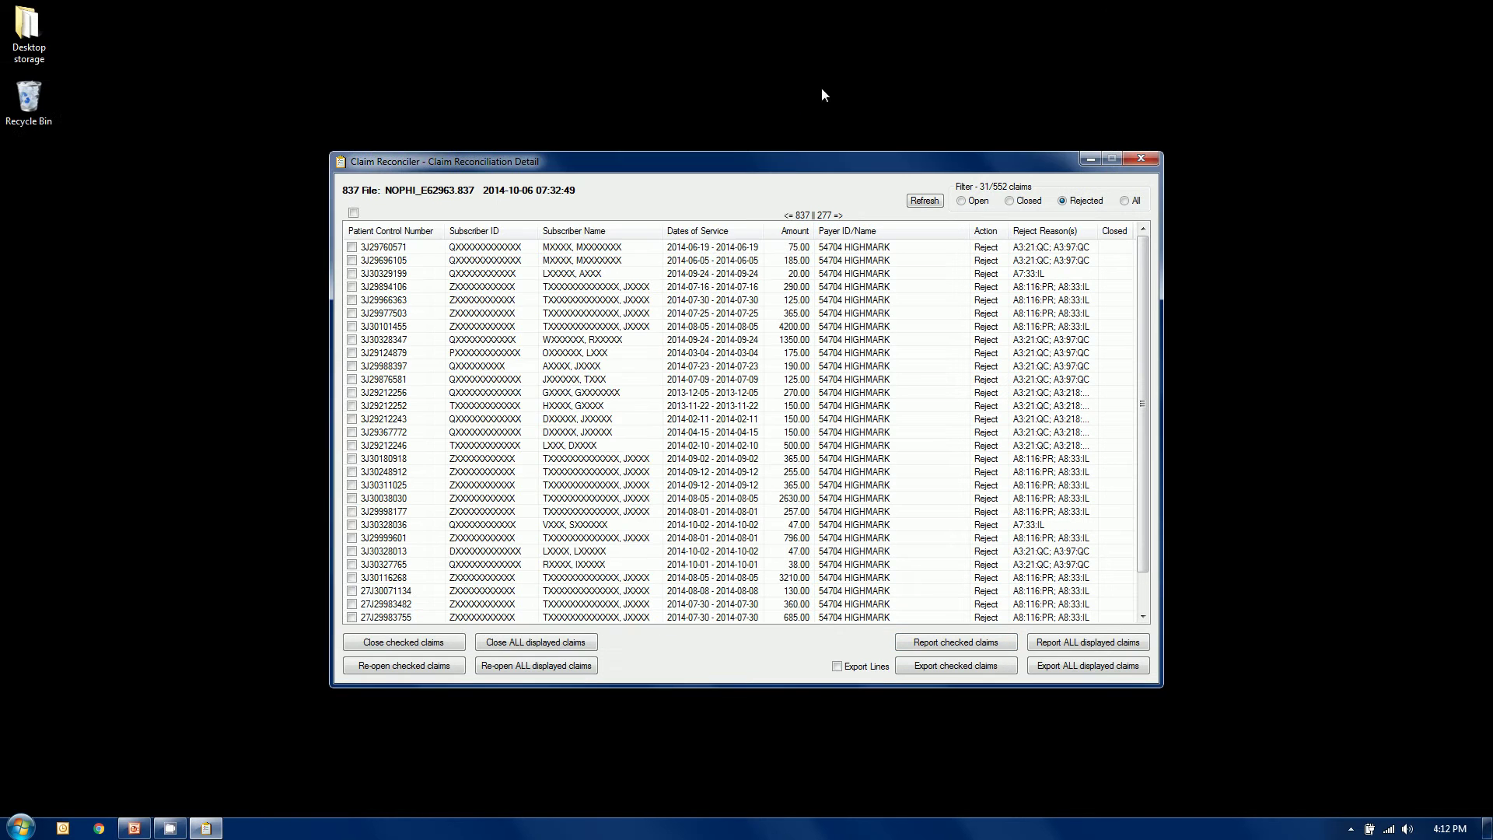
Tick the first three rejected claims in the detail list.
{"action": "left_click", "coordinate": [351, 247]}
{"action": "left_click", "coordinate": [352, 260]}
{"action": "left_click", "coordinate": [352, 273]}
Return to the file summary and select the Tuesday, then Monday, 837 file.
{"action": "left_click", "coordinate": [1143, 159]}
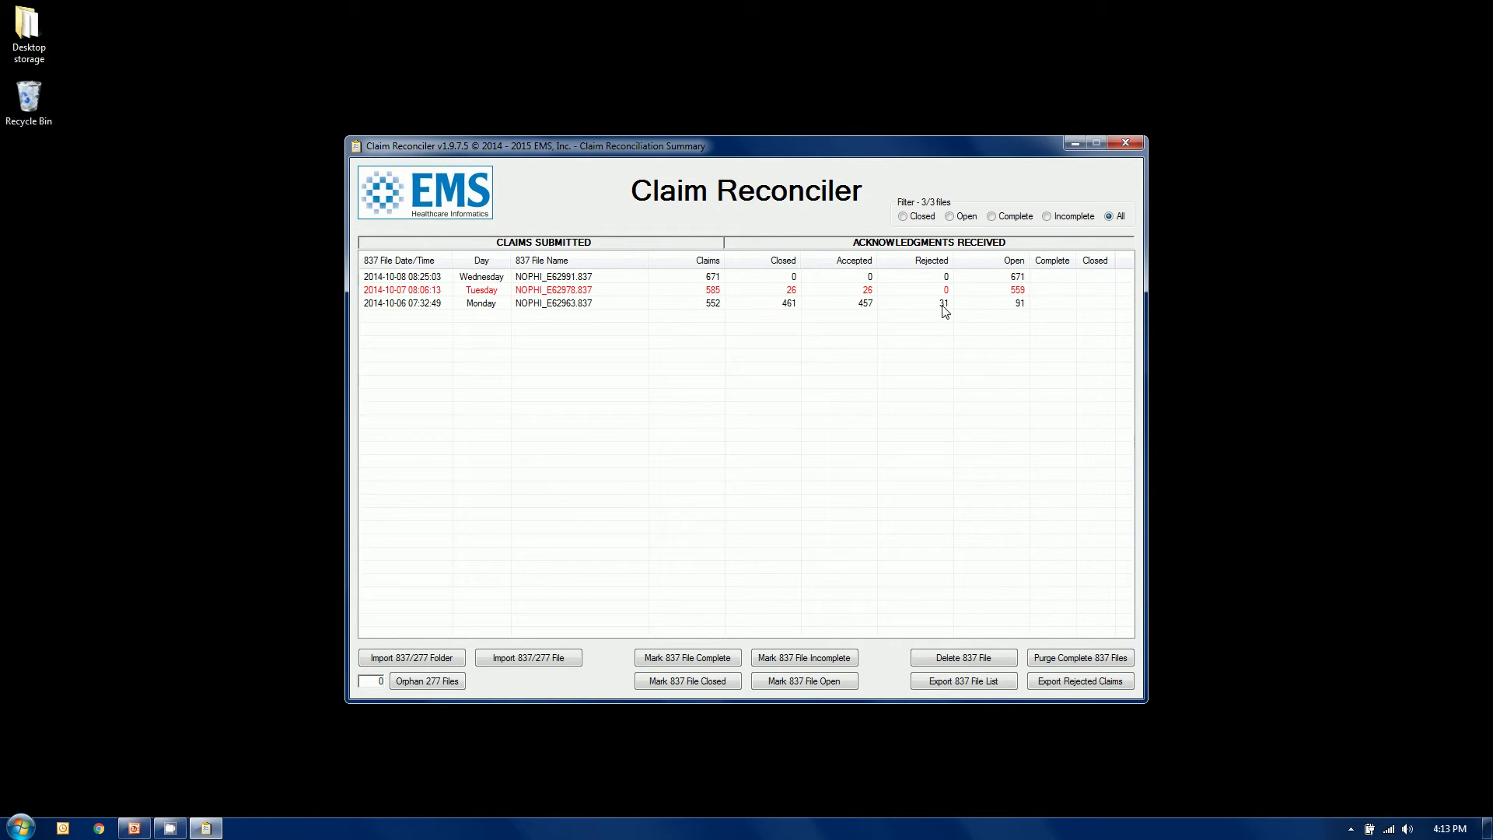
{"action": "left_click", "coordinate": [368, 293]}
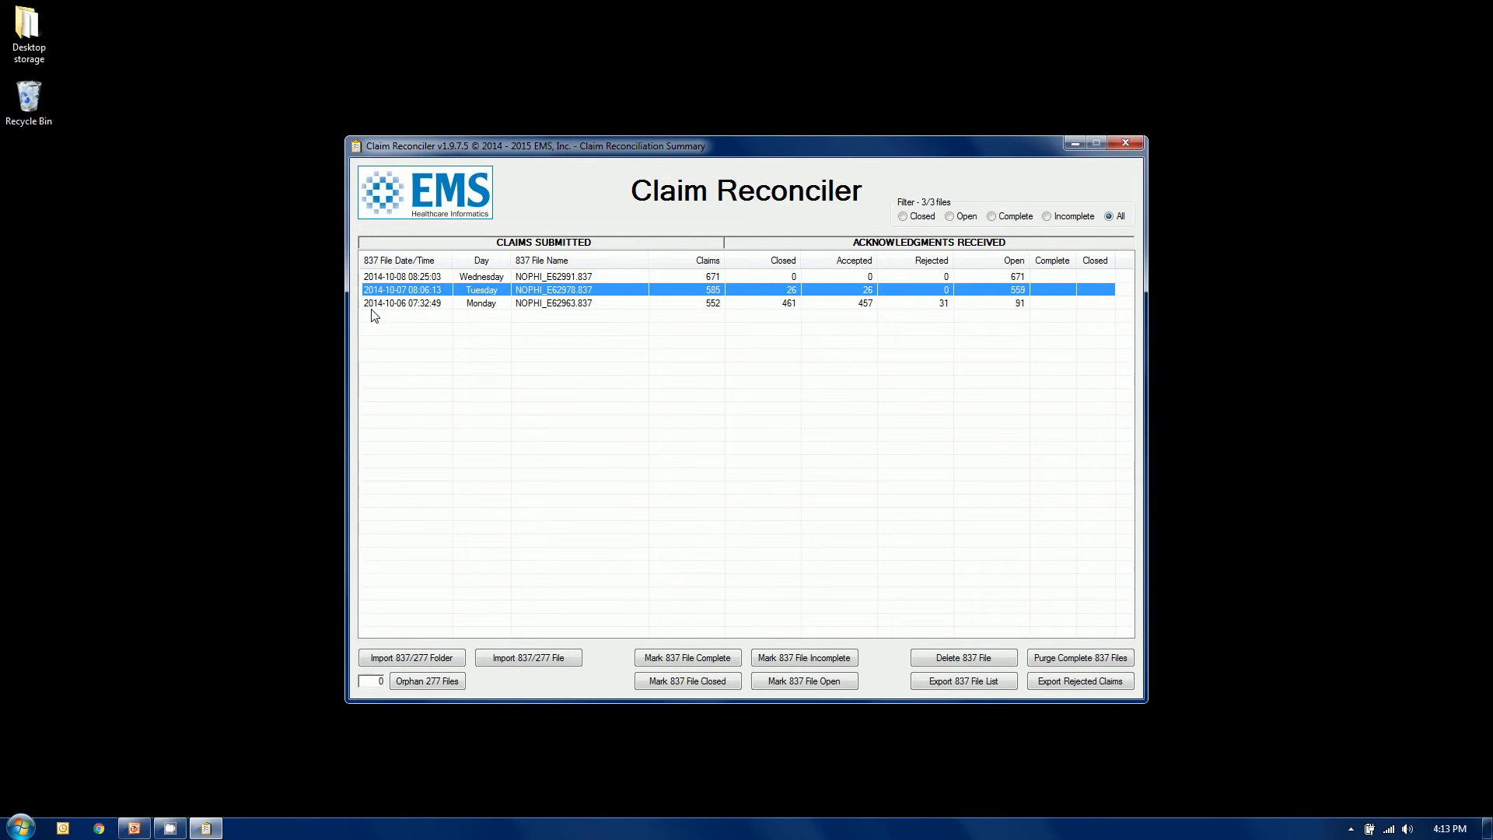
{"action": "left_click", "coordinate": [372, 305]}
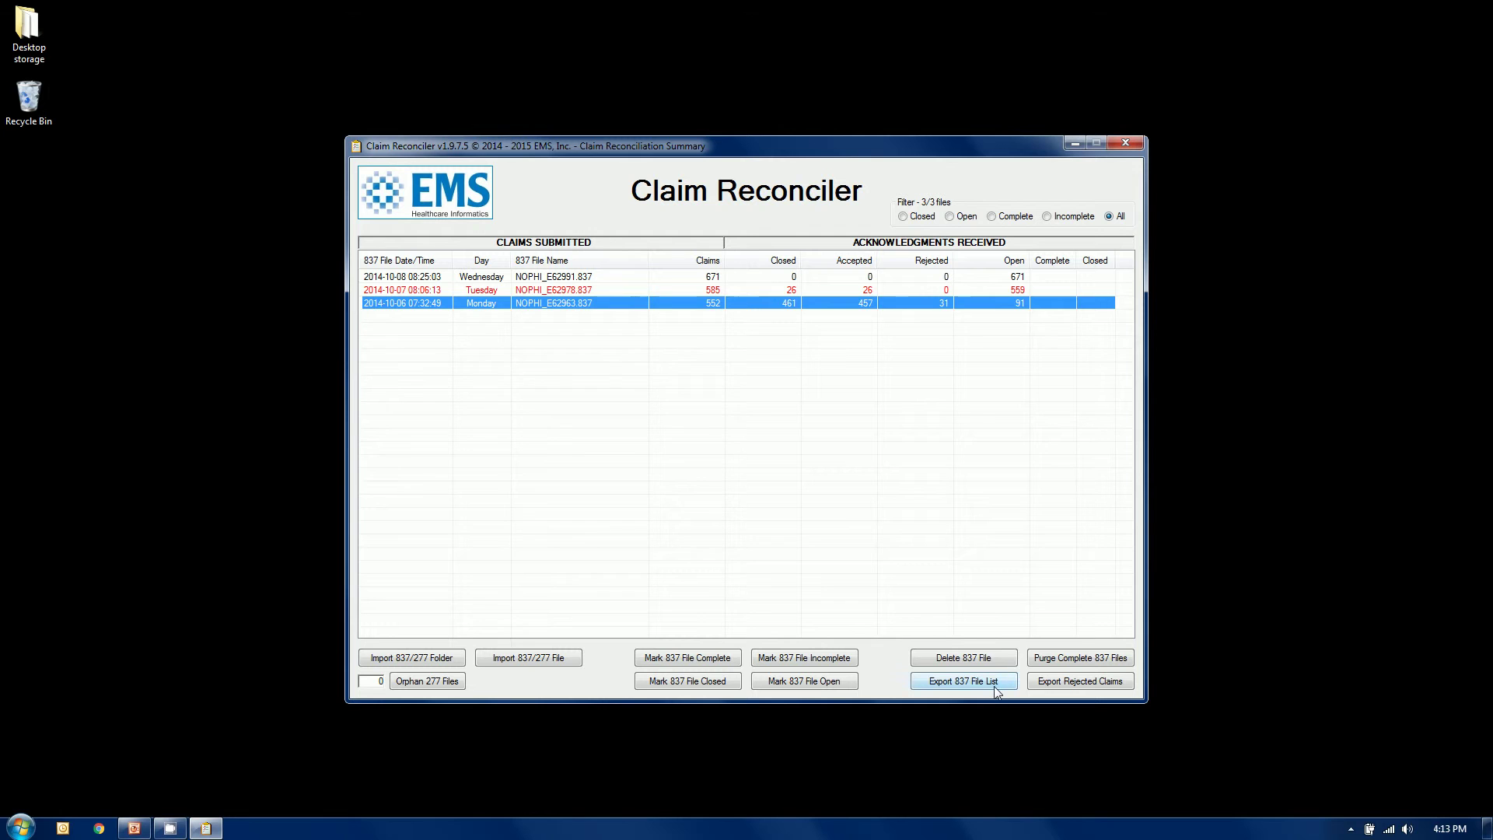
Set up the rejected-claims export for NOPHI_E62963.837, closing exported rejects and including closed rejects.
{"action": "left_click", "coordinate": [1091, 682]}
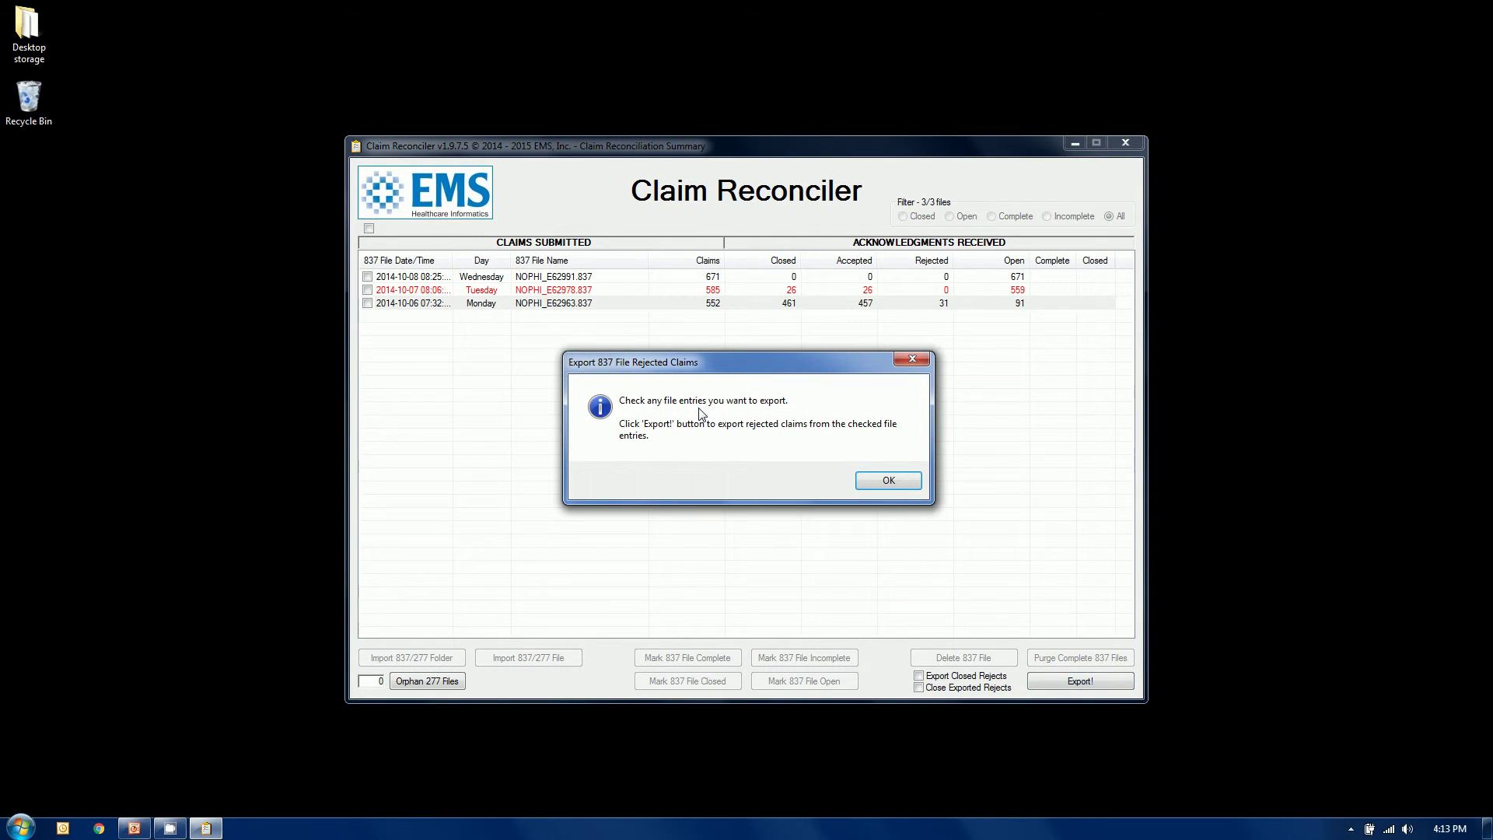
{"action": "left_click", "coordinate": [889, 481]}
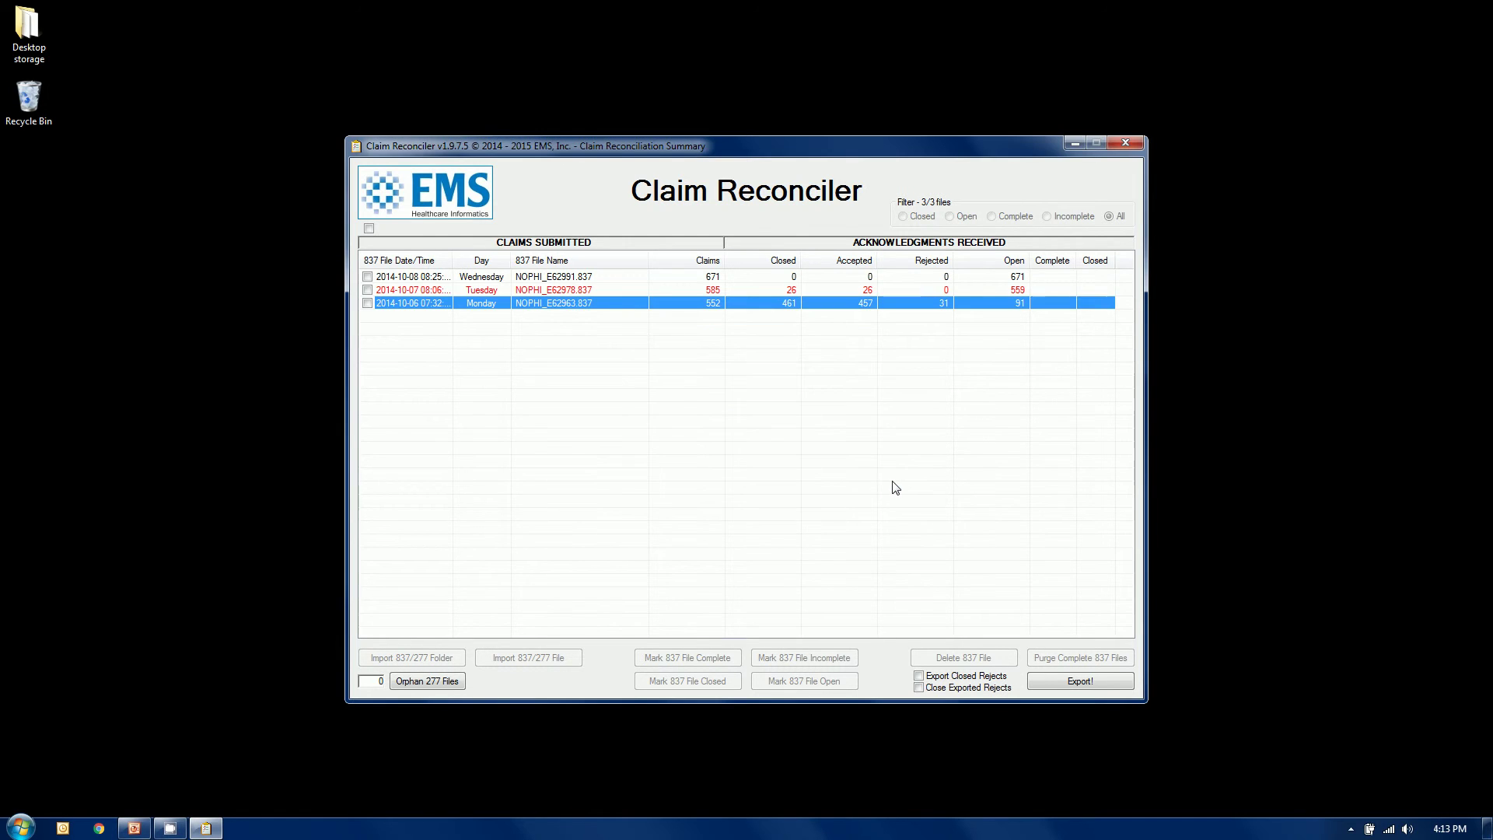
{"action": "left_click", "coordinate": [367, 303]}
{"action": "left_click", "coordinate": [922, 689]}
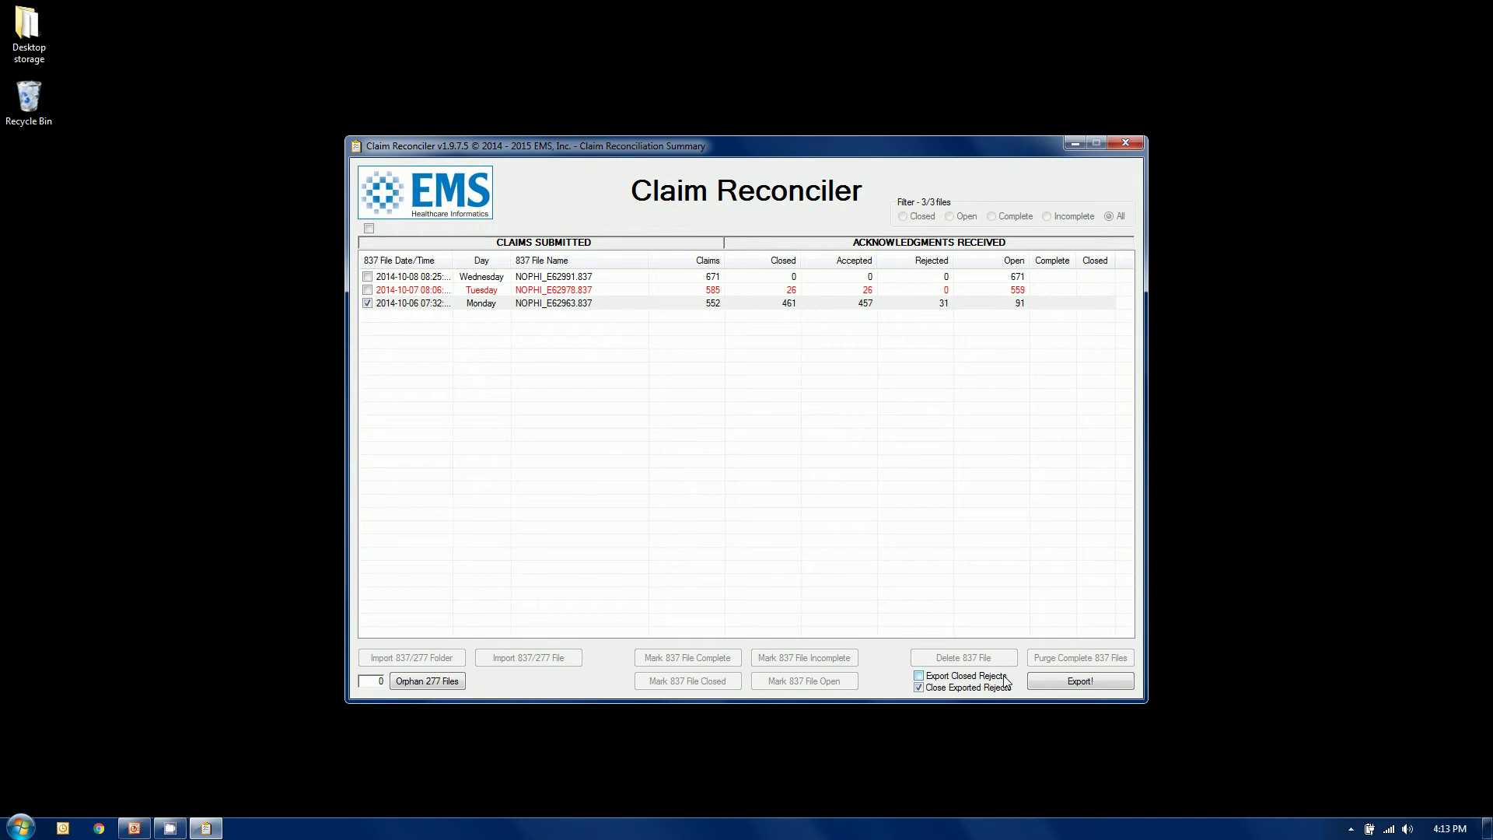
{"action": "left_click", "coordinate": [921, 677]}
Start the Excel export to 837FileRejects.xls, then cancel the save.
{"action": "left_click", "coordinate": [1071, 684]}
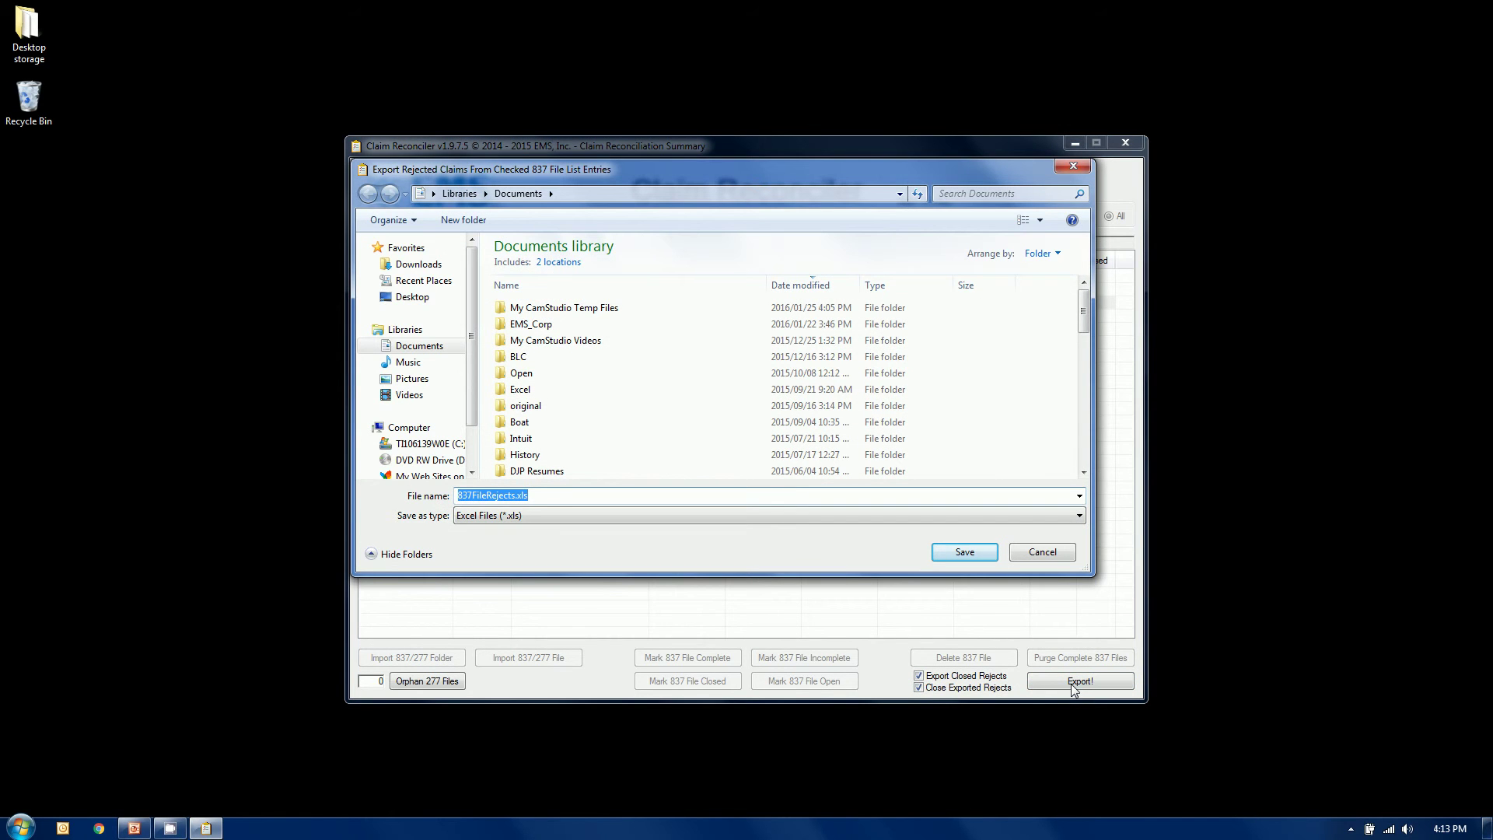
{"action": "left_click", "coordinate": [1040, 556]}
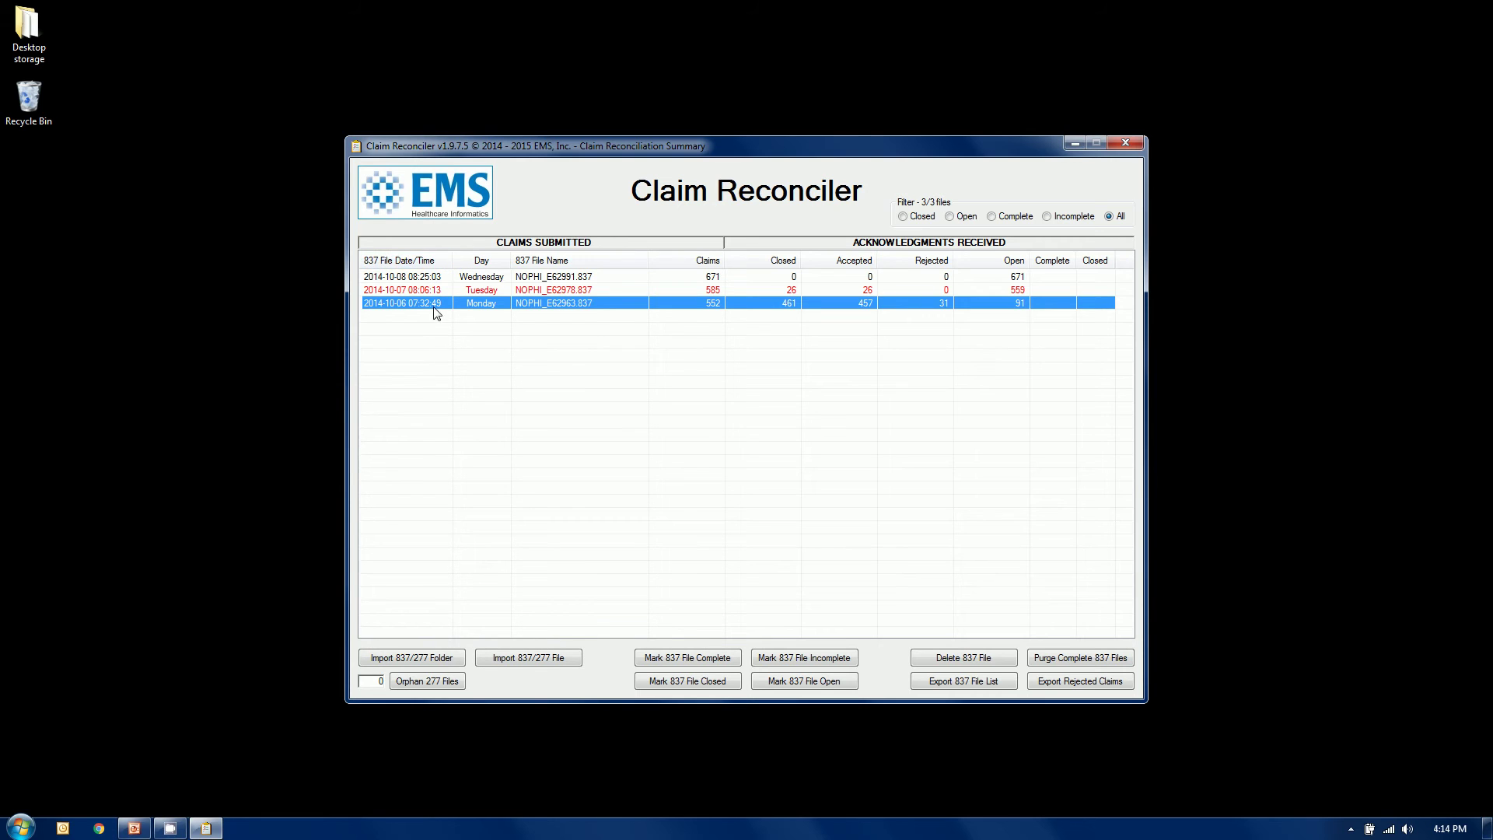
Sort the 837 files ascending by date so the 2014-10-06 file comes first.
{"action": "left_click", "coordinate": [432, 261]}
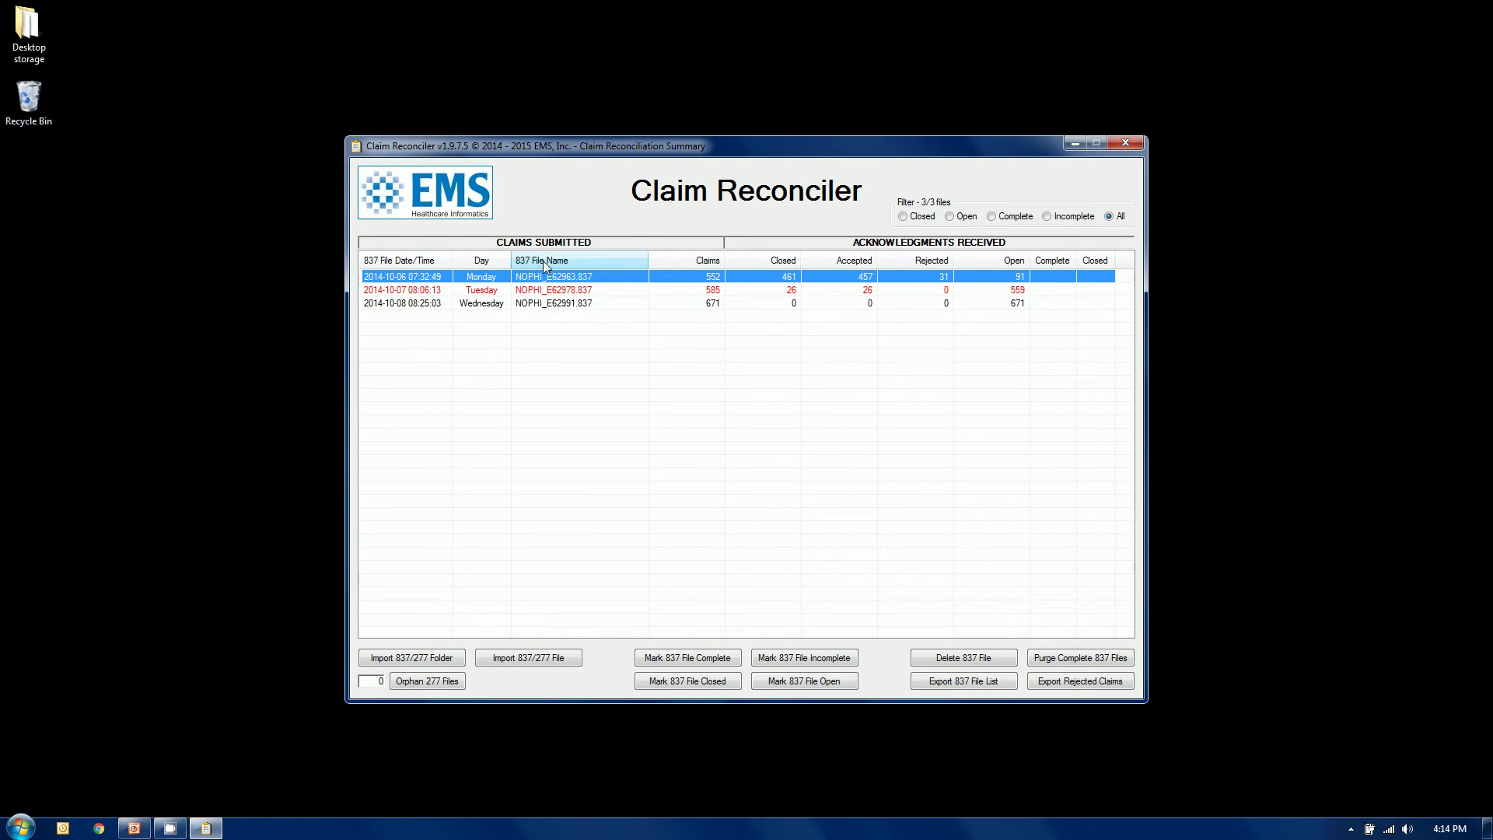